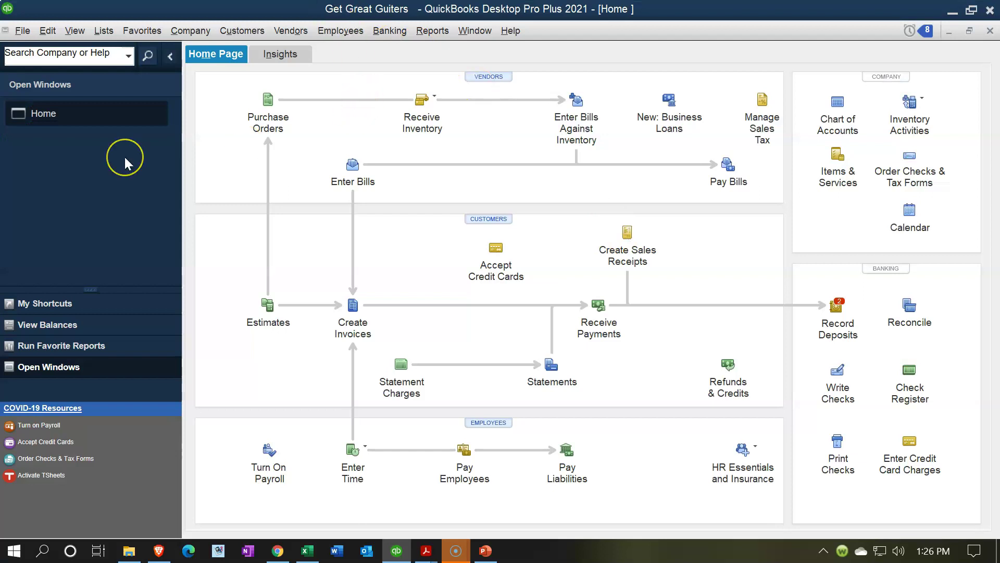
Step: Show the open window list and run the standard Balance Sheet report as of 02/28/2021
click(78, 32)
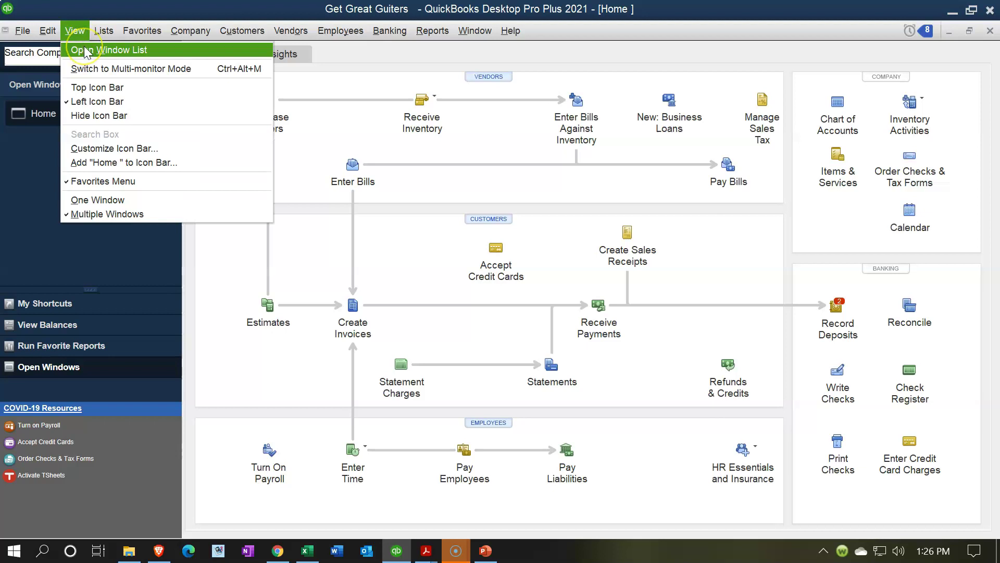
click(86, 52)
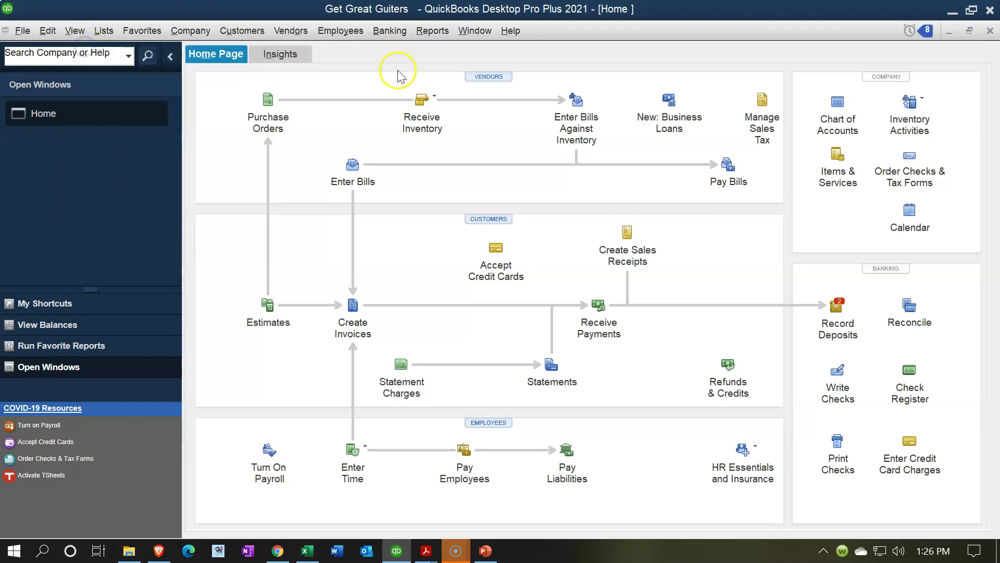
click(419, 31)
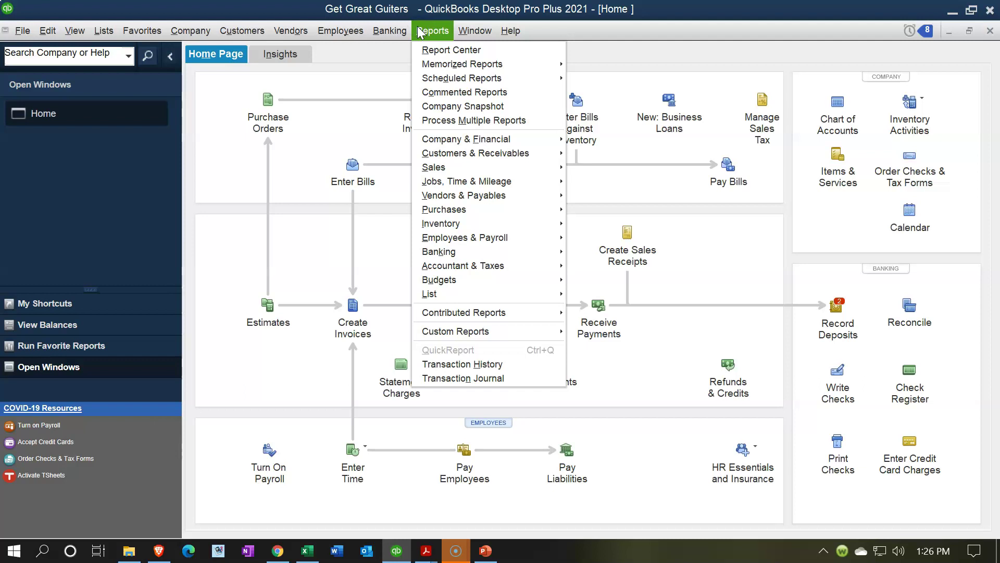
mouse_move(469, 139)
click(592, 142)
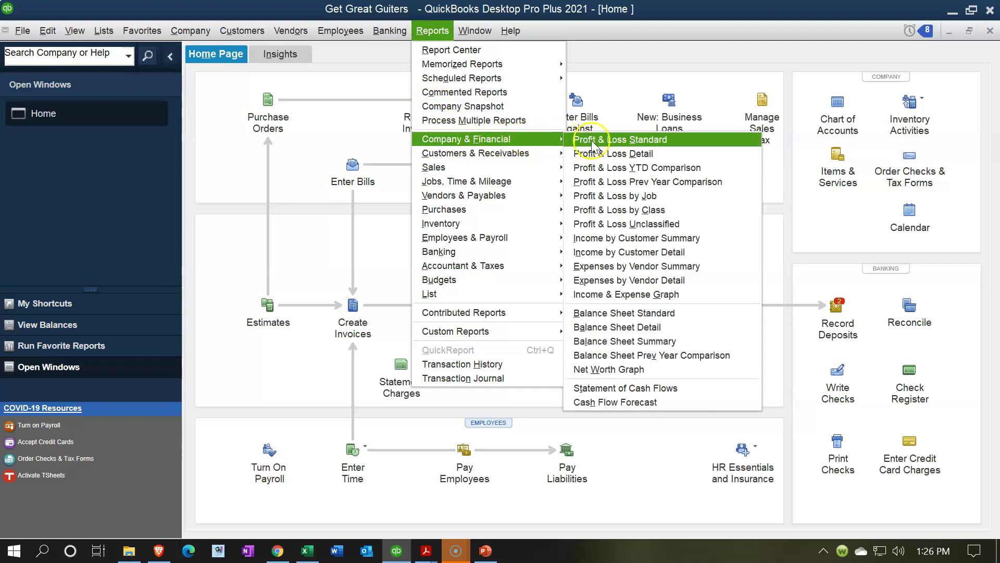
click(625, 313)
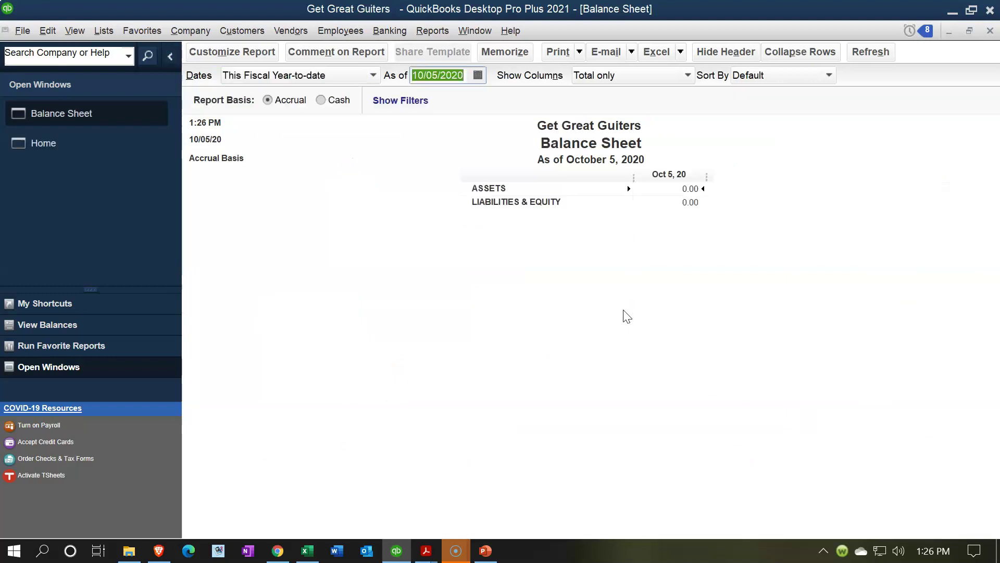
text(02/28/21)
key(Tab)
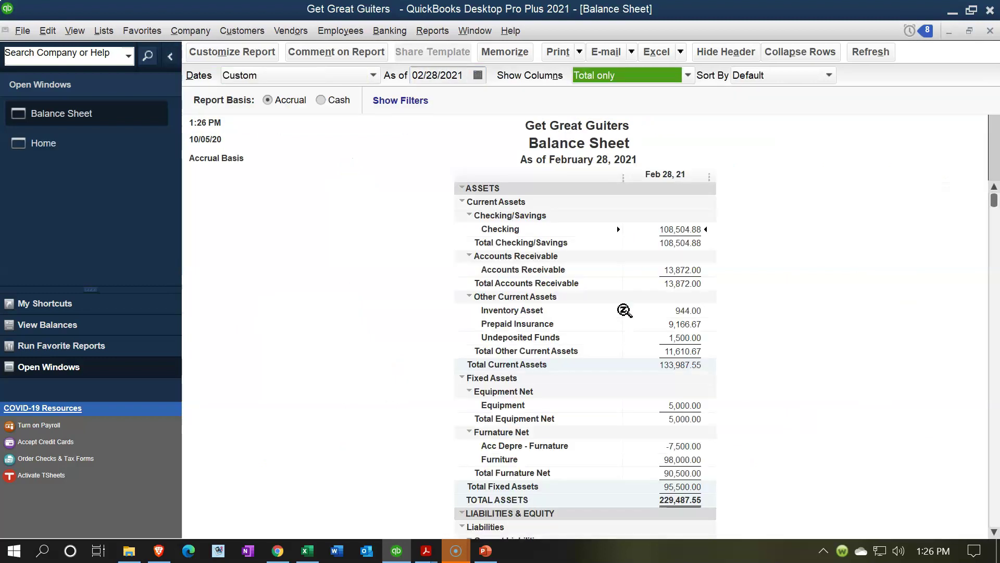
Step: Run the standard Profit & Loss report for 01/01/2021 through 02/28/2021
click(432, 30)
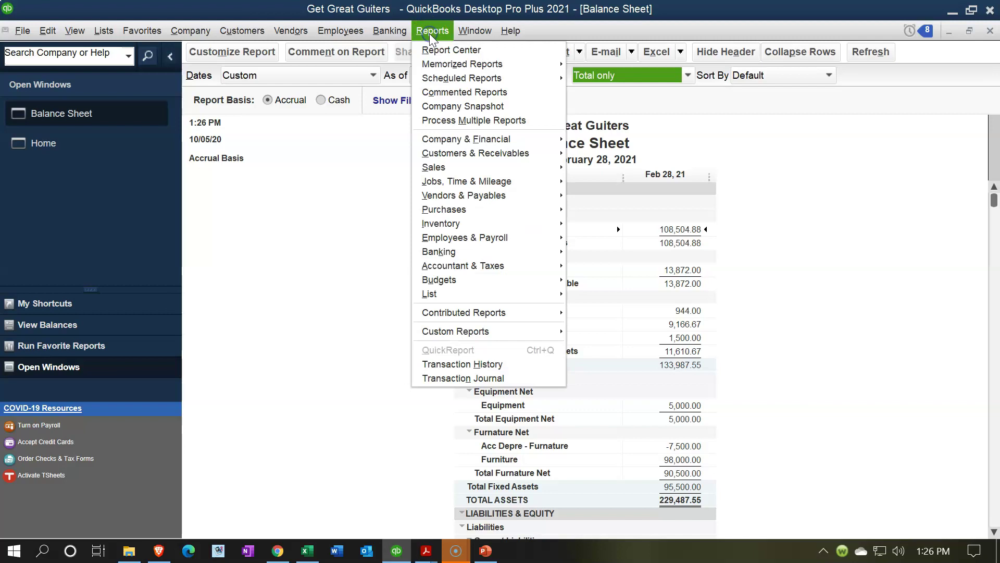
mouse_move(479, 138)
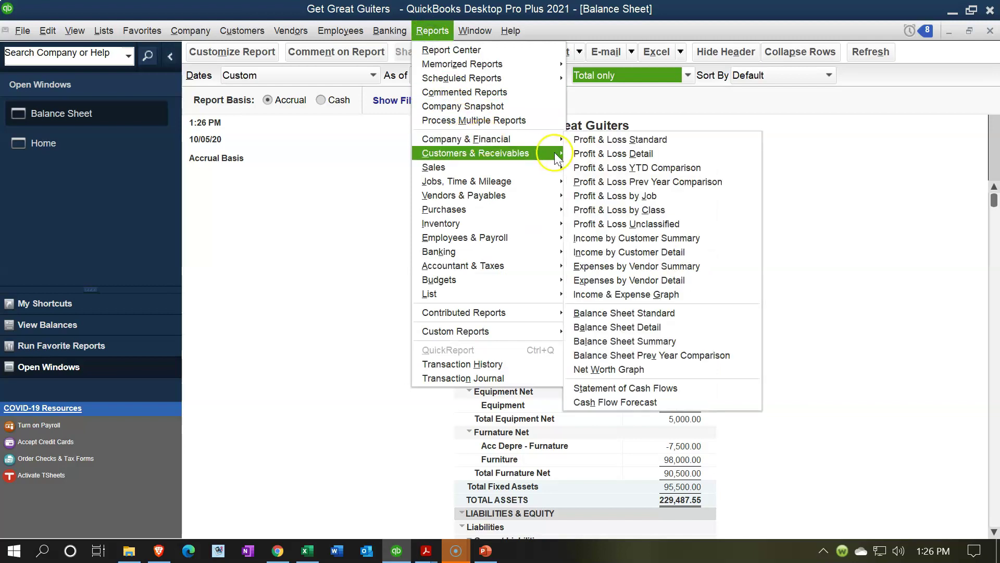
click(599, 139)
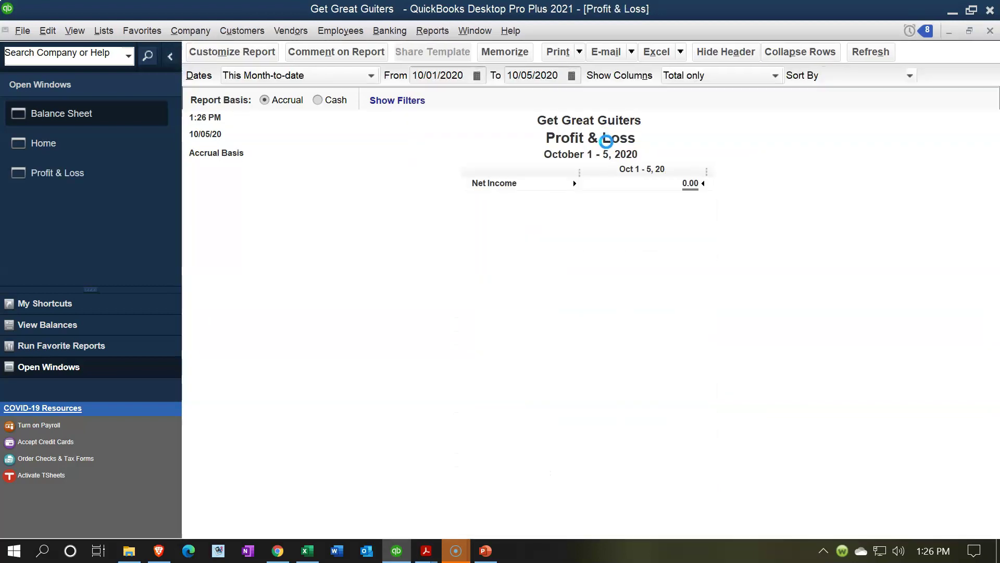
key(Tab)
text(01012021)
key(Tab)
text(02282021)
key(Tab)
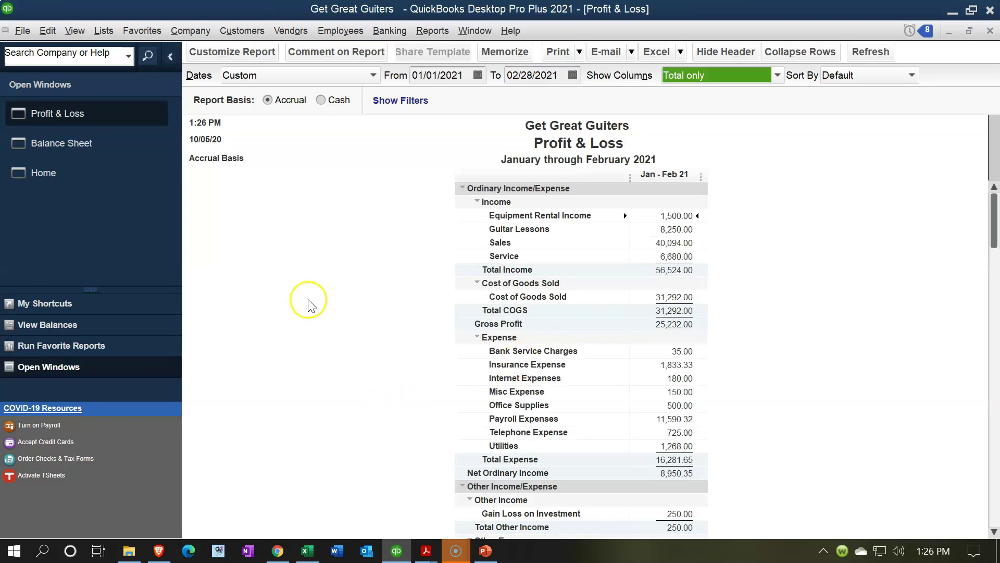
Step: Return to the Balance Sheet report and review its fixed assets section
click(84, 154)
scroll(338, 384, down, 3)
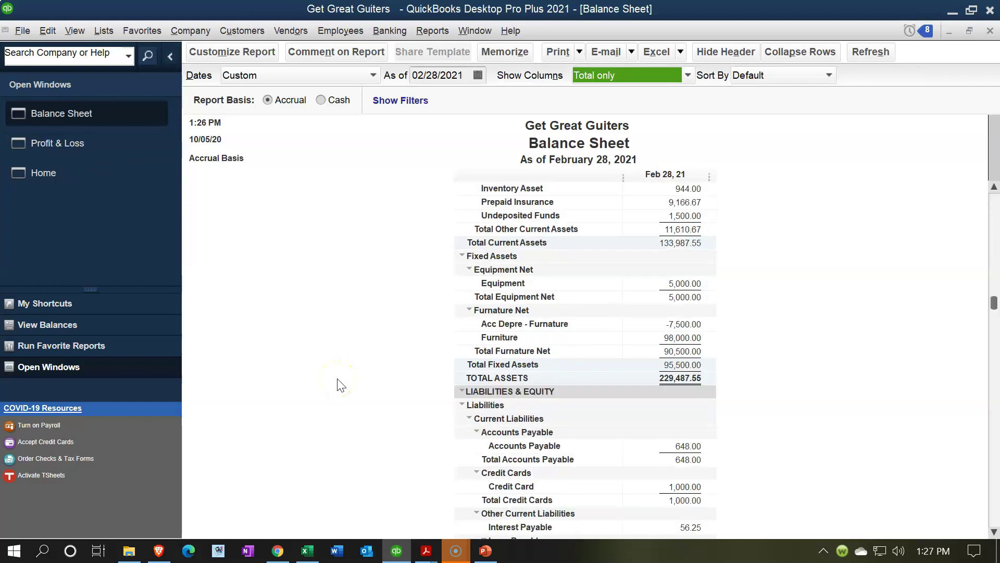
scroll(510, 361, down, 1)
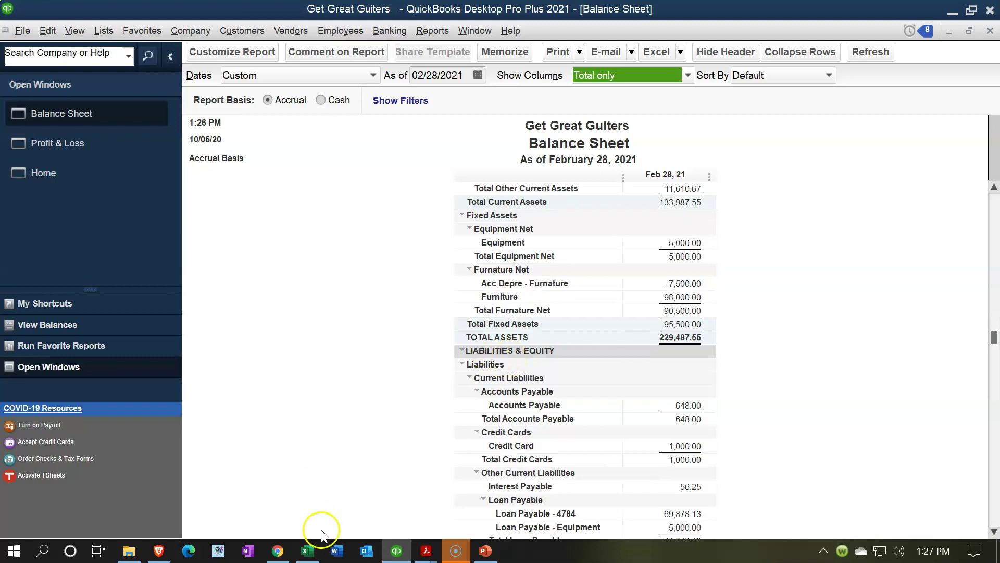
Step: Check adjustment 6 in the Excel adjusting entry worksheet and the assets listed in the Depre Sch Book.pdf depreciation schedule
click(314, 553)
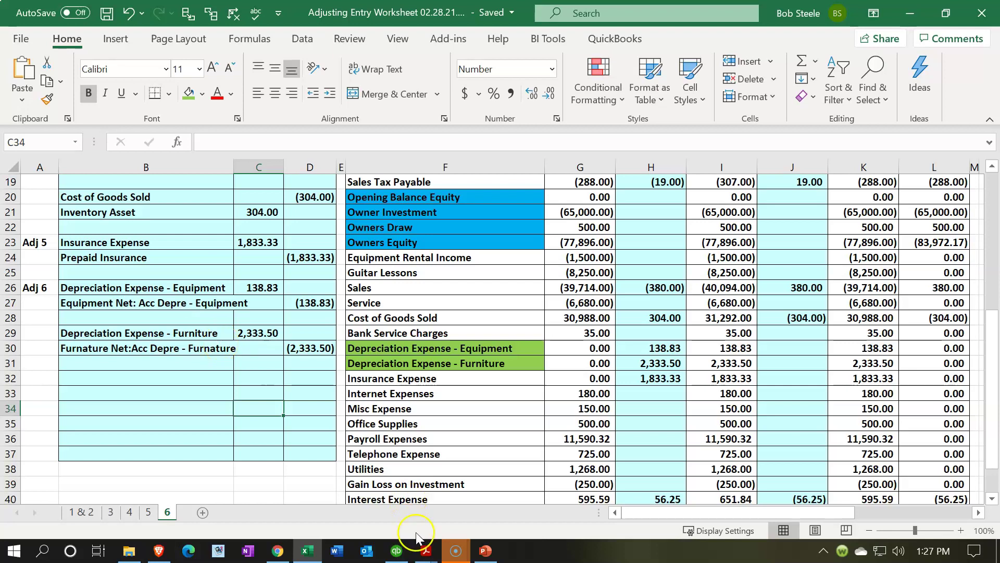
click(382, 514)
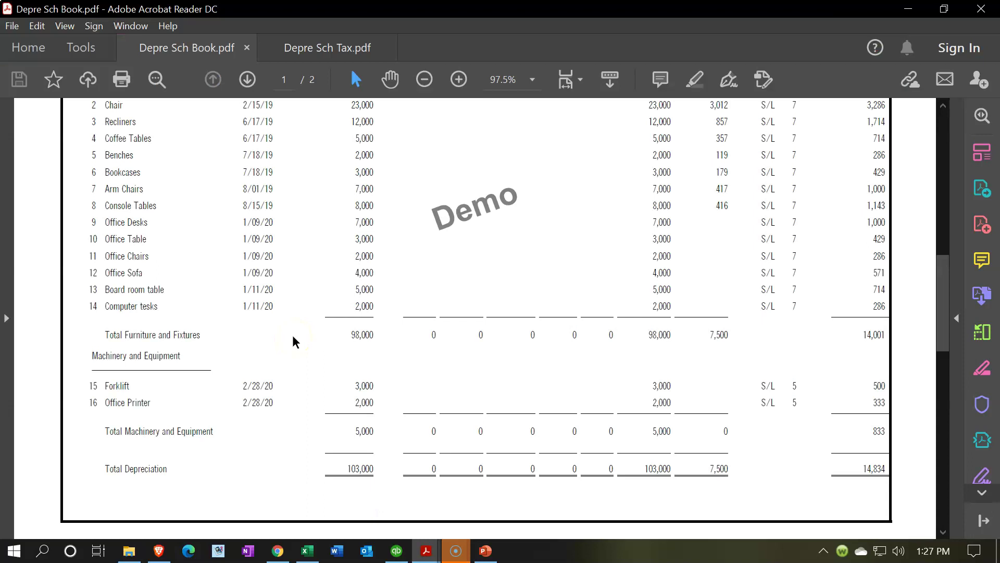
scroll(294, 341, up, 1)
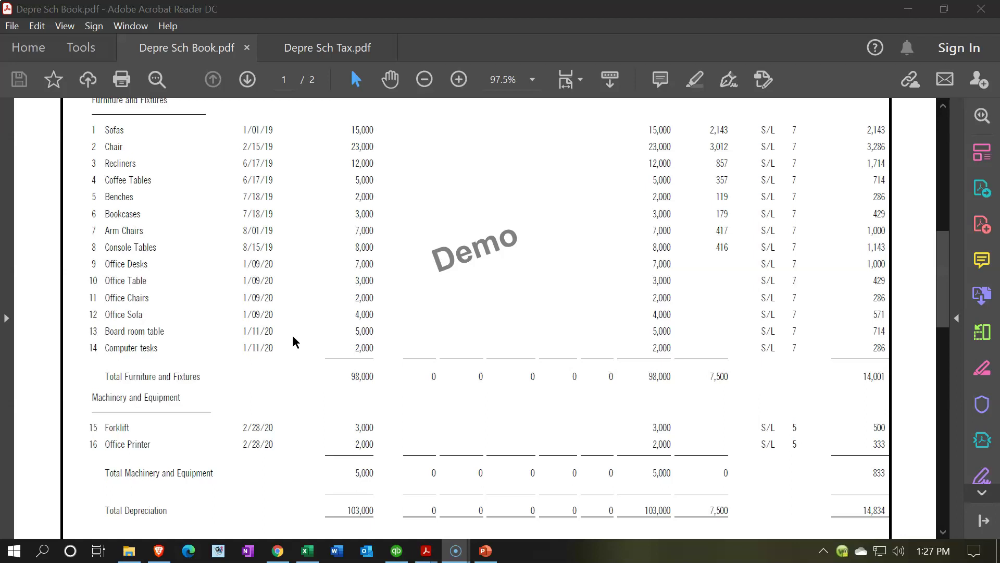
click(287, 339)
click(909, 11)
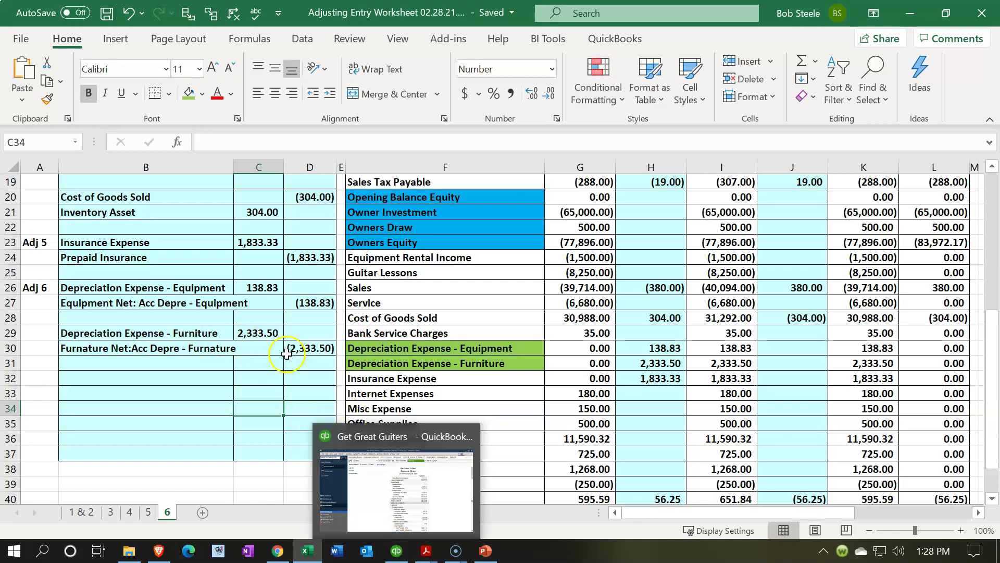
Step: Compare the fixed assets on the QuickBooks balance sheet with the furniture and equipment listed in Depre Sch Book.pdf
click(396, 551)
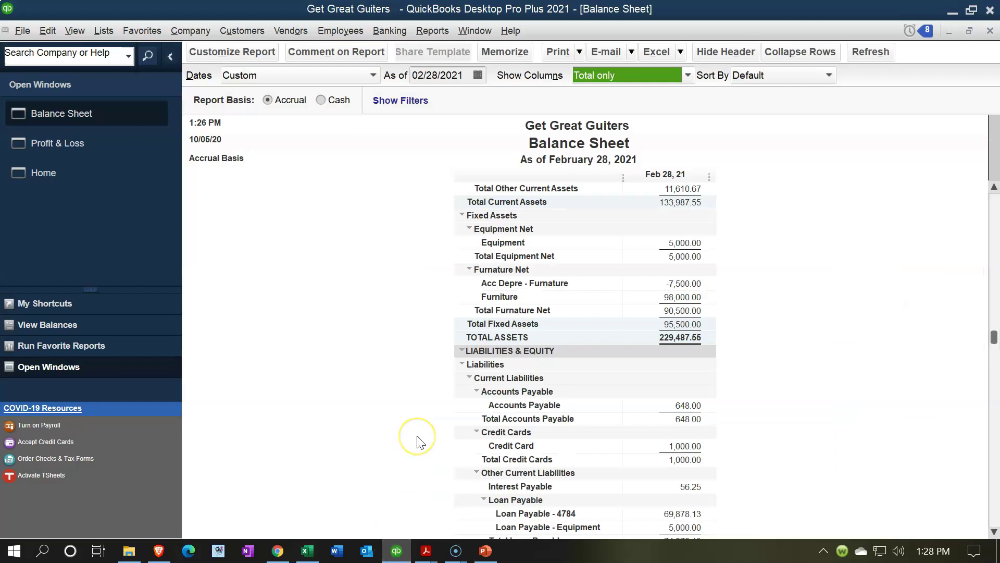
scroll(420, 440, up, 1)
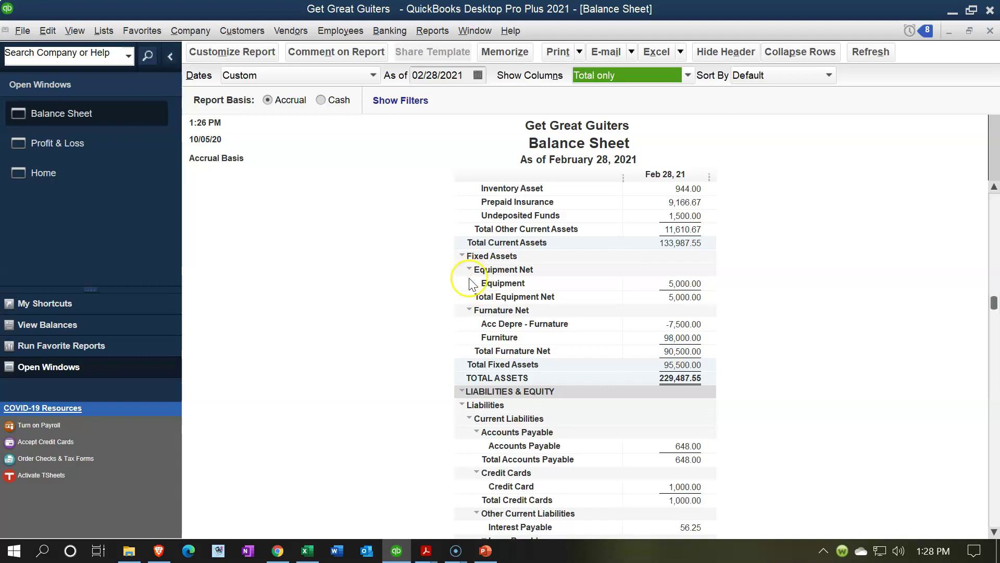
mouse_move(426, 551)
click(384, 493)
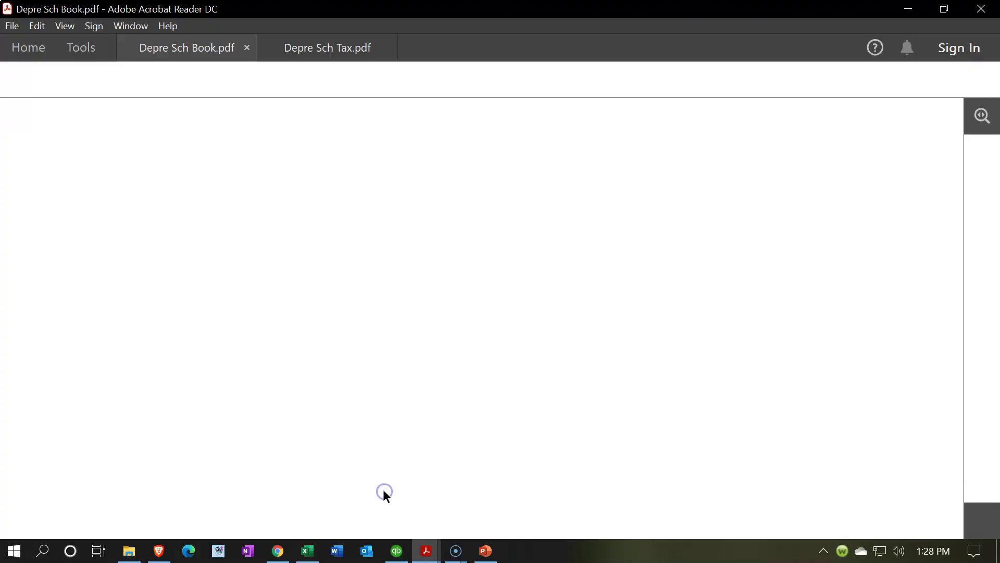
scroll(427, 245, up, 1)
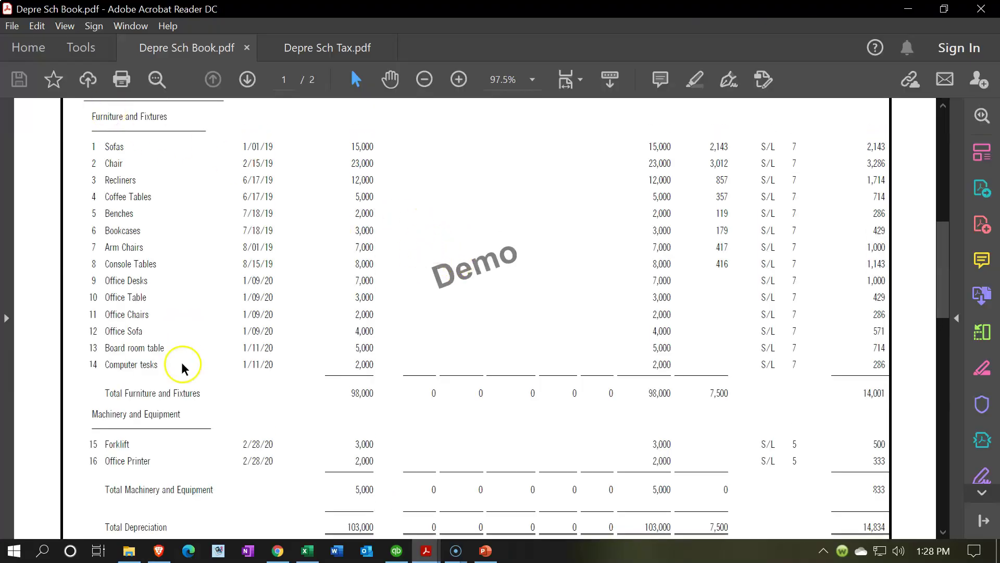
click(917, 18)
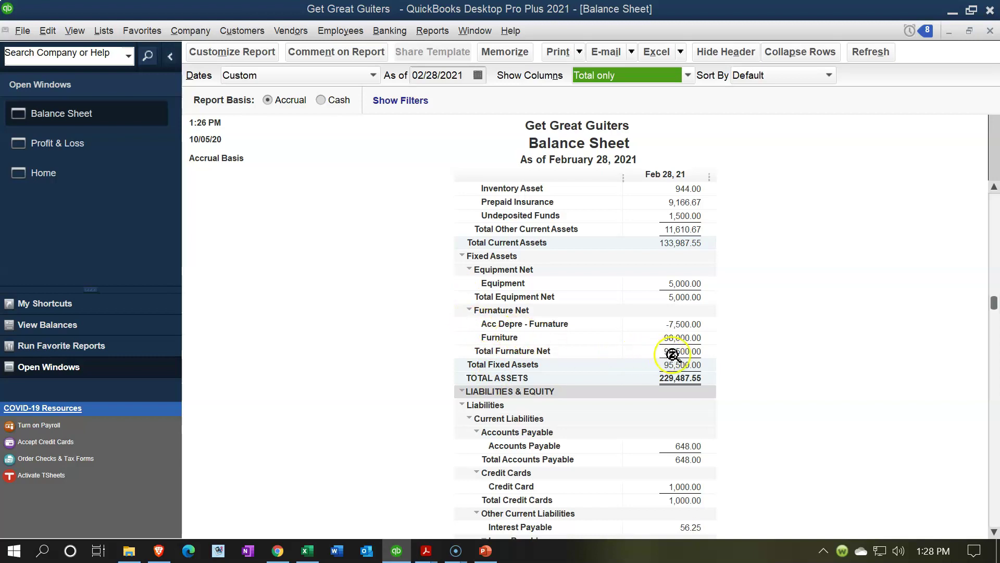
Step: Examine the Furnature Net group on the balance sheet in both its collapsed and expanded form
click(675, 338)
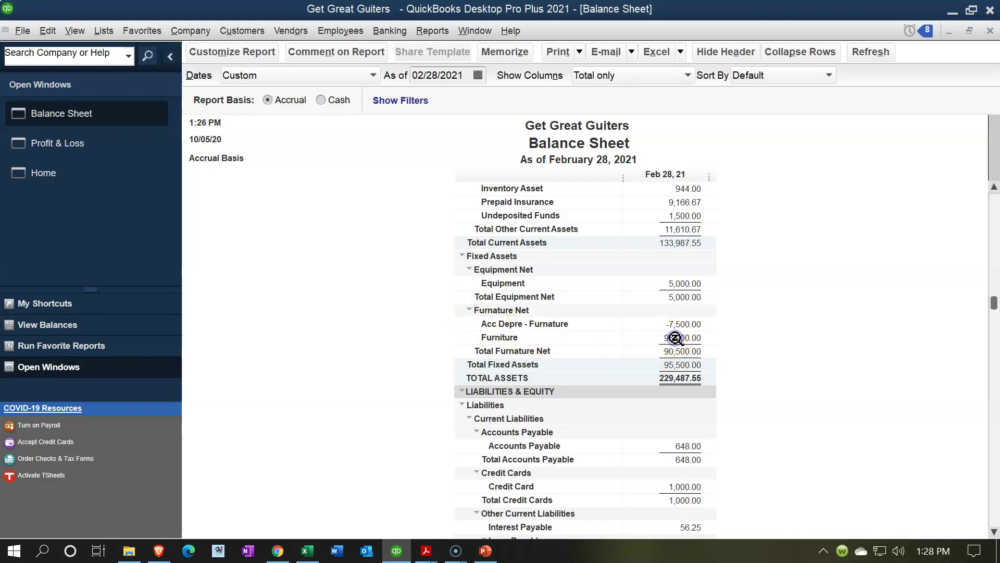
click(697, 321)
click(685, 353)
click(470, 311)
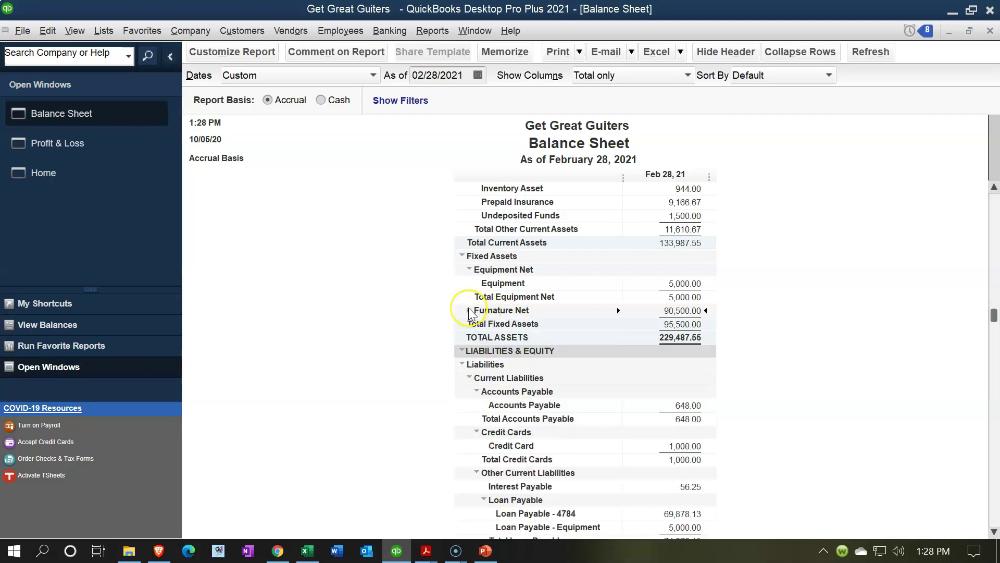
click(469, 310)
click(469, 311)
click(469, 310)
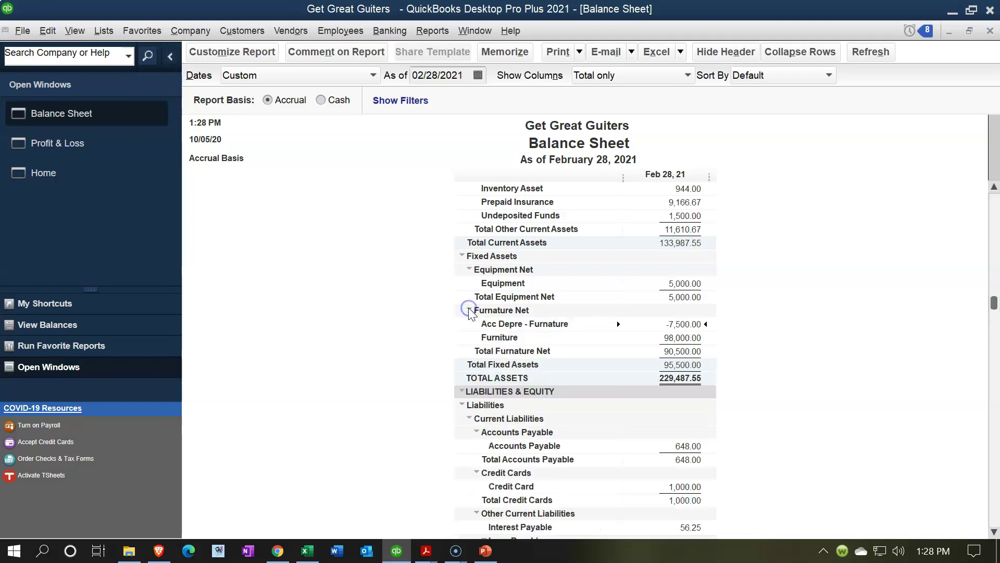
click(470, 310)
click(469, 311)
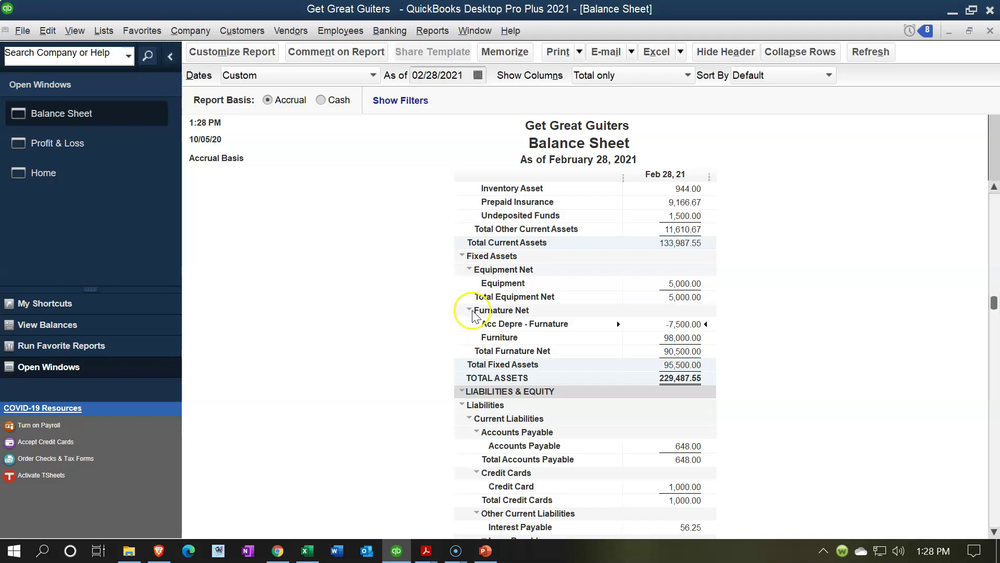
Step: Bring up the Profit & Loss report, then open the chart of accounts and review the accumulated depreciation and depreciation expense accounts
click(146, 144)
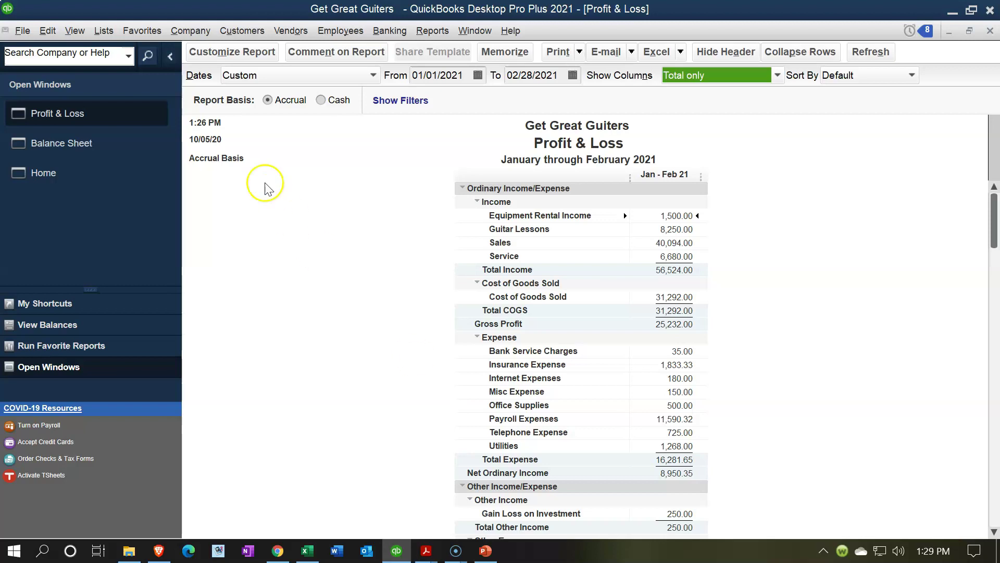
click(107, 31)
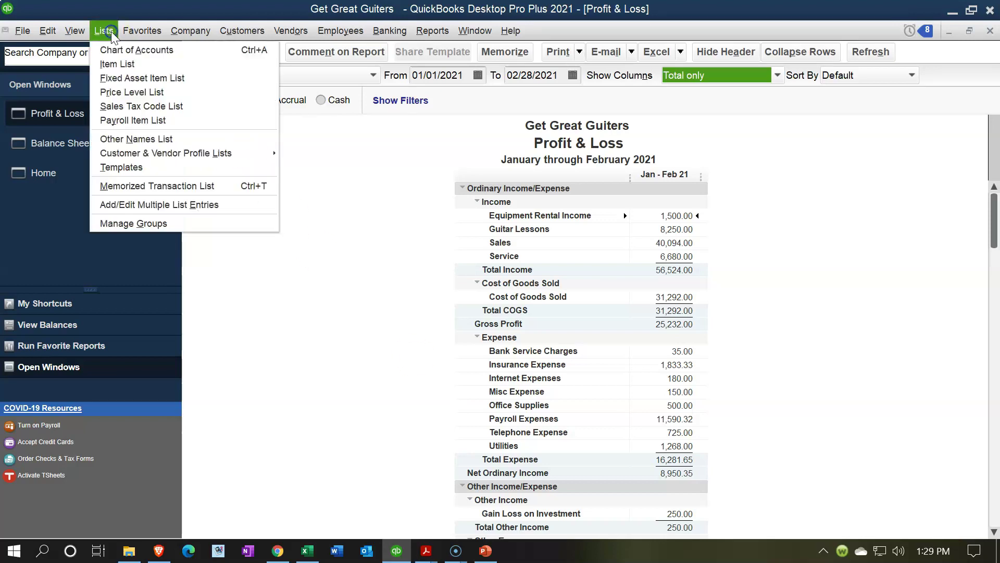
click(114, 45)
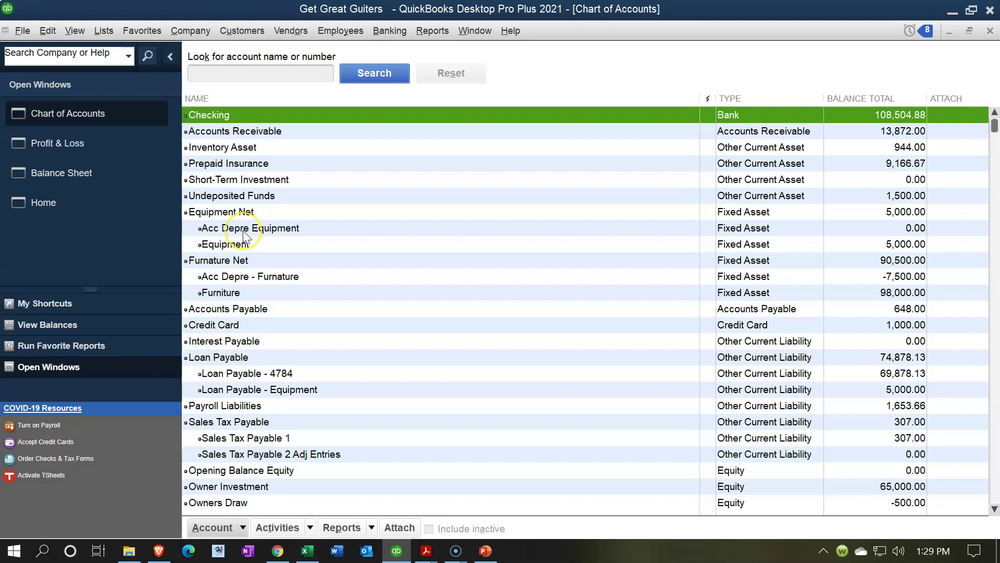
scroll(677, 229, down, 4)
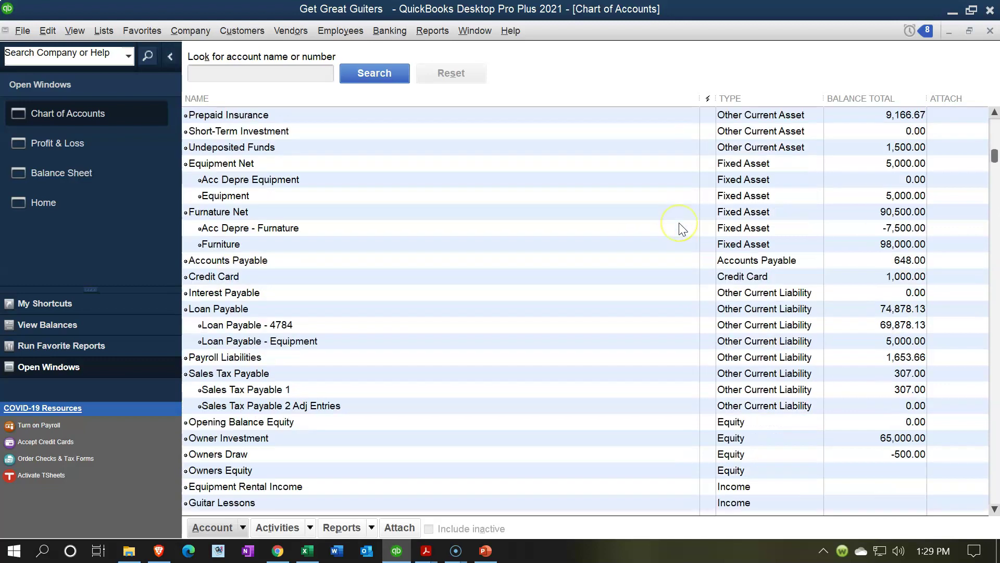
scroll(680, 224, down, 4)
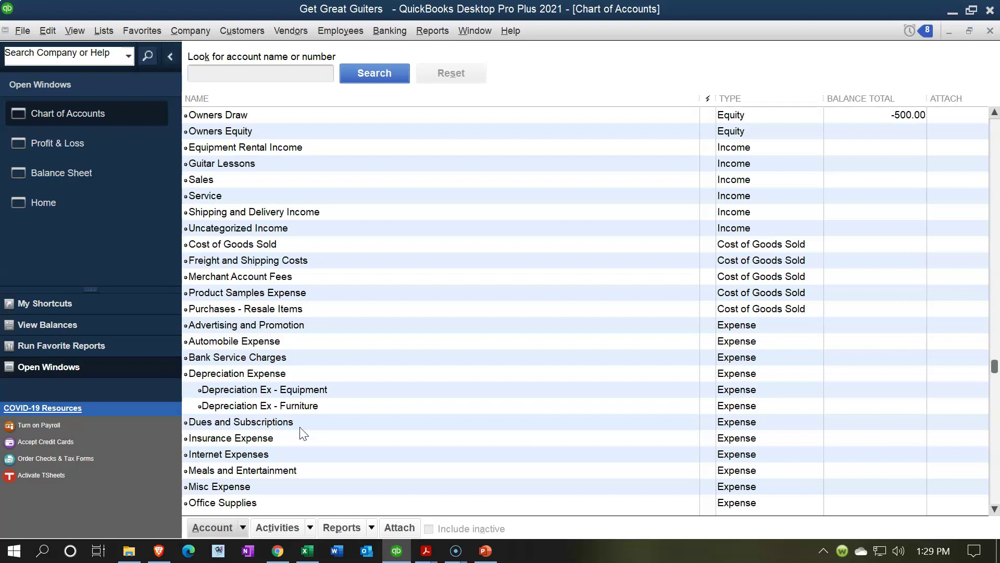
click(208, 63)
click(190, 31)
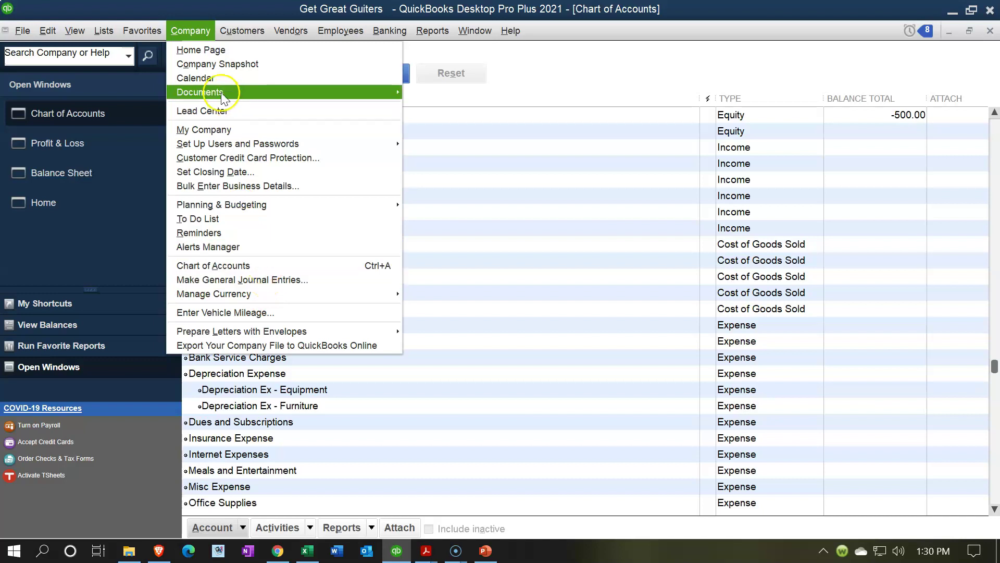
click(190, 32)
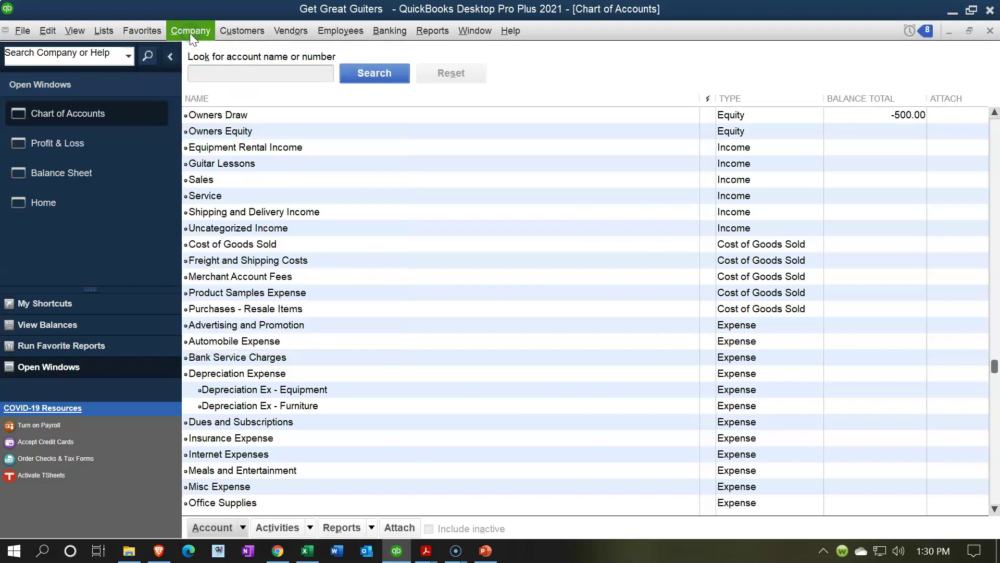
Step: Return to the fixed asset accounts in the chart of accounts and select the Equipment Net parent account
scroll(425, 308, up, 5)
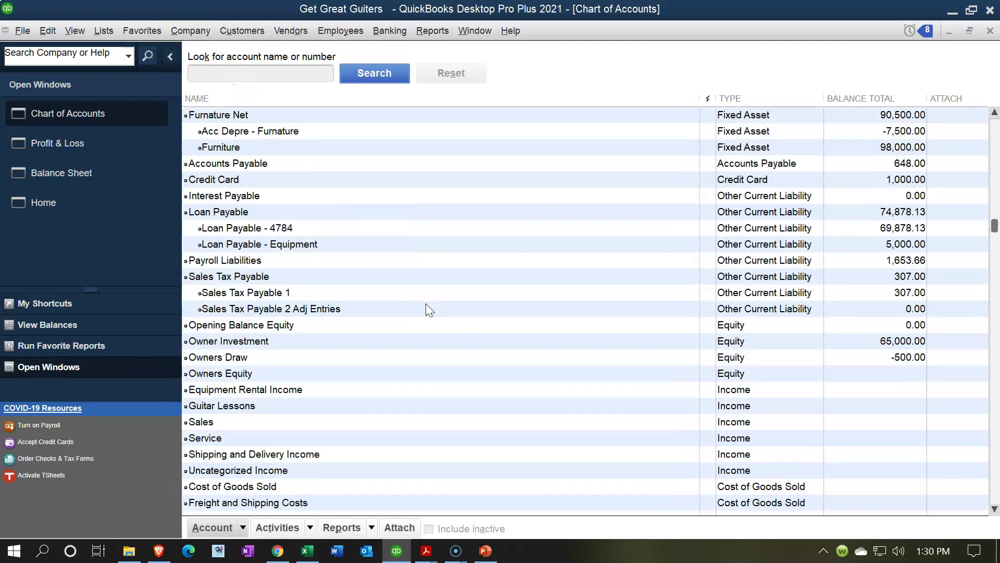
scroll(428, 310, up, 2)
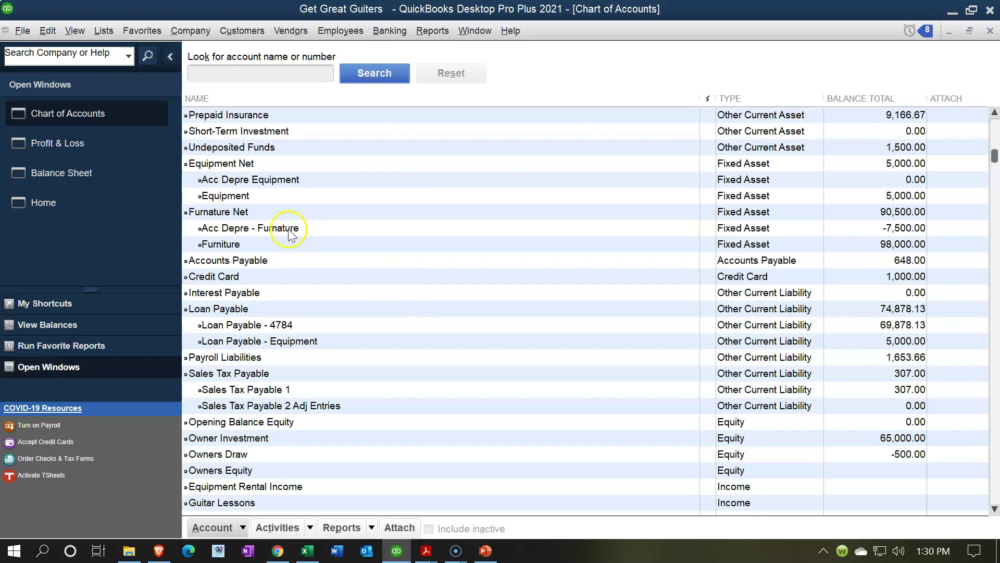
click(255, 165)
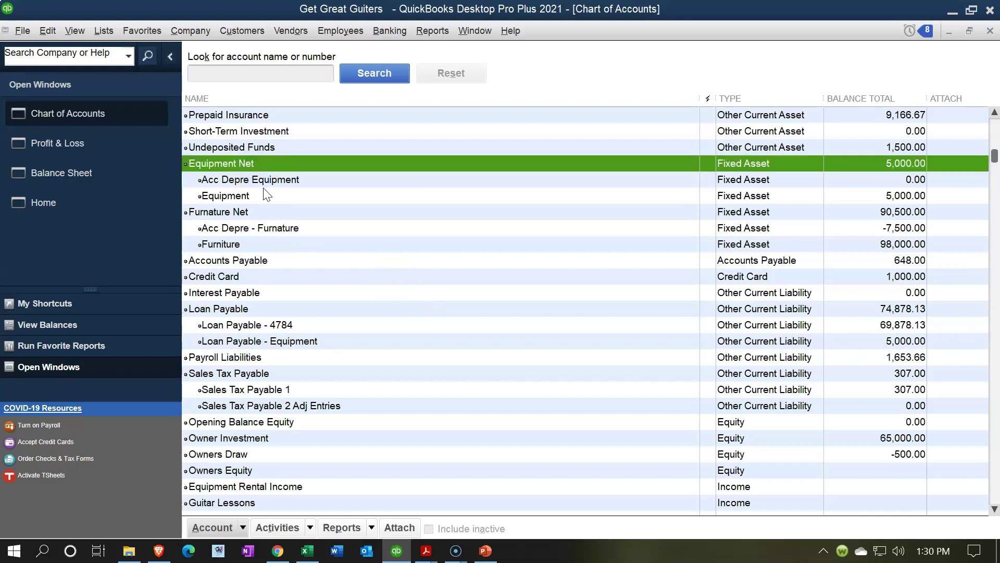
Step: Open the Acc Depre Equipment register from the chart of accounts and date a new transaction 02/28/2021
click(267, 195)
key(Up)
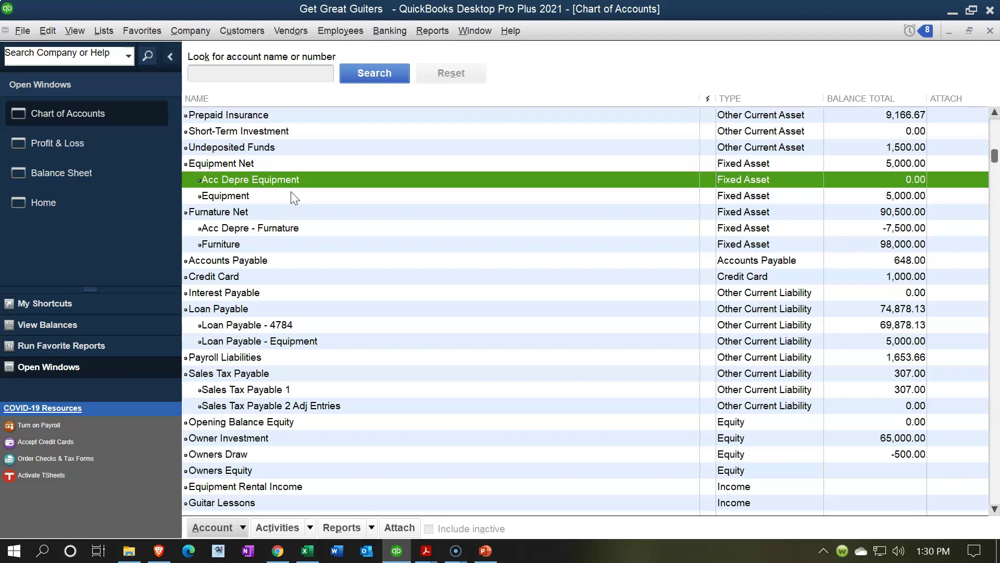
click(274, 179)
double_click(283, 179)
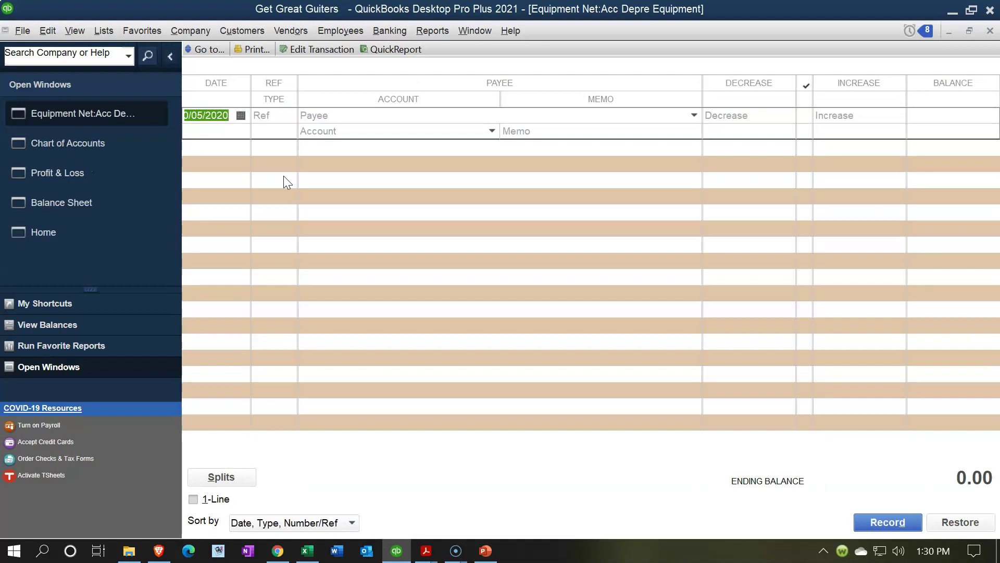
text(022821)
key(Tab)
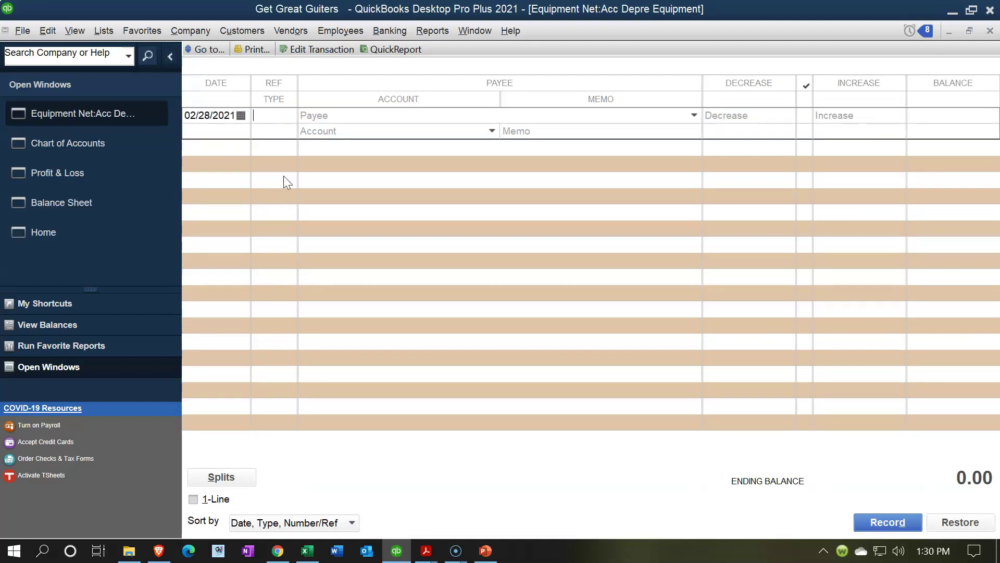
key(Tab)
key(Tab)
Step: Switch to the Excel adjusting entry worksheet and examine the trial balance adjustments for the equipment and furniture accumulated depreciation accounts
click(307, 550)
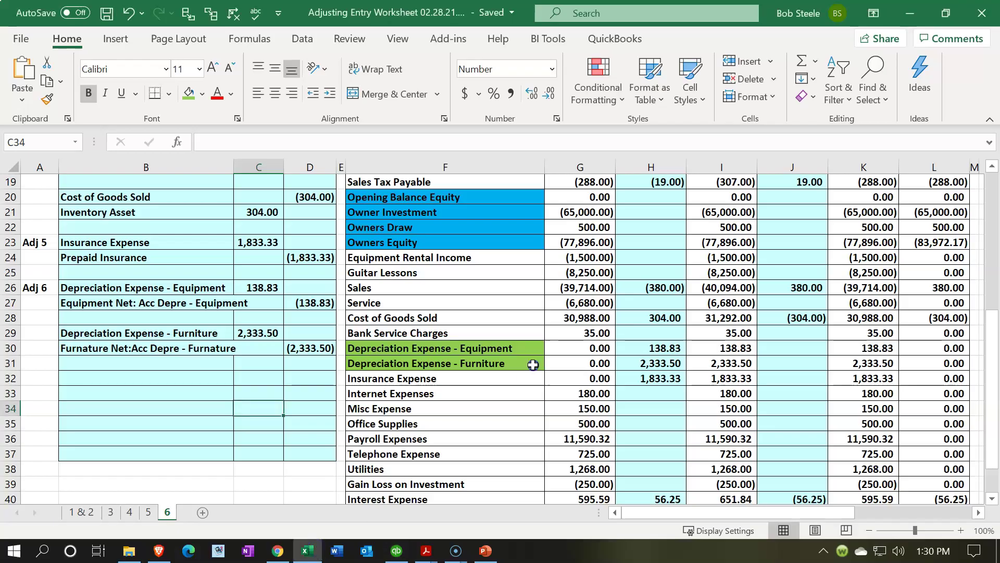
click(533, 365)
scroll(539, 349, up, 5)
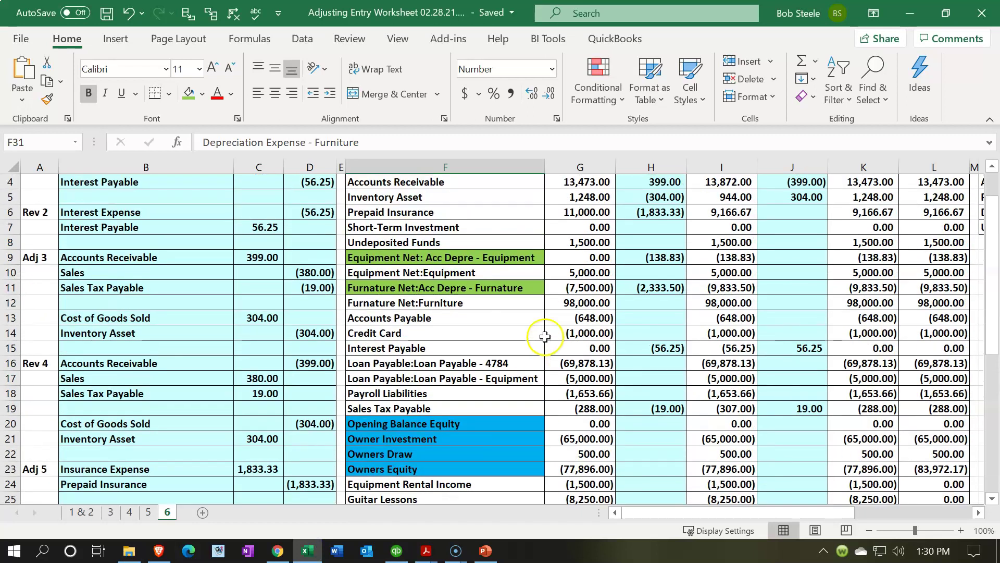
click(499, 292)
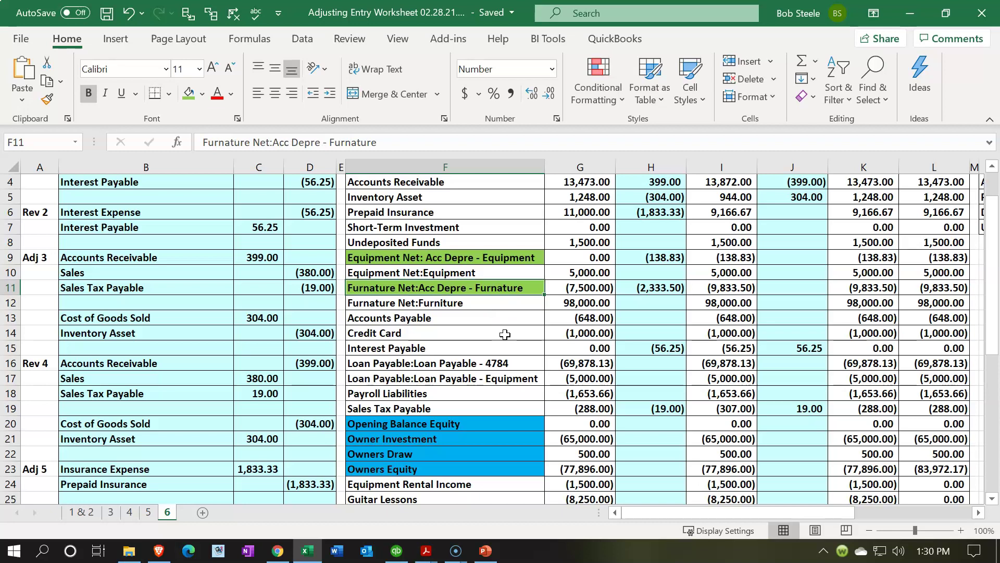
key(Up)
key(Up)
key(Right)
key(Right)
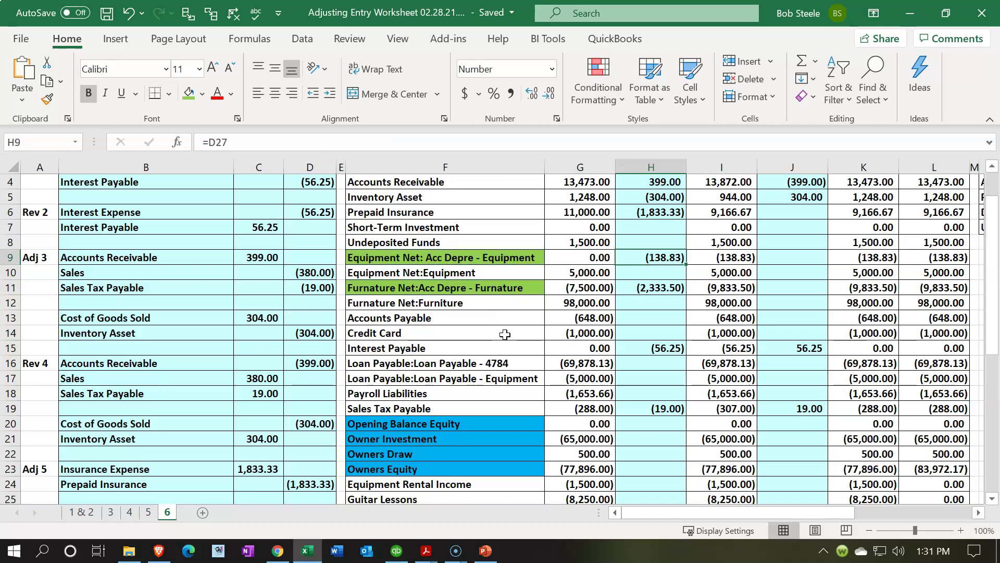
key(Right)
key(Down)
key(Up)
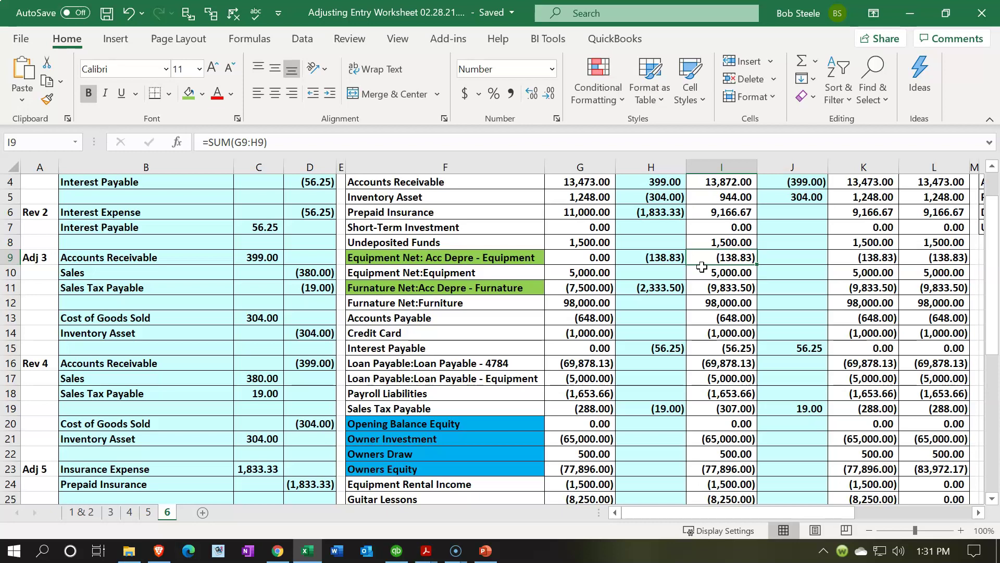
Step: Check the equipment accumulated depreciation amount in the Adj 6 entry, then return to the QuickBooks register
scroll(701, 267, down, 6)
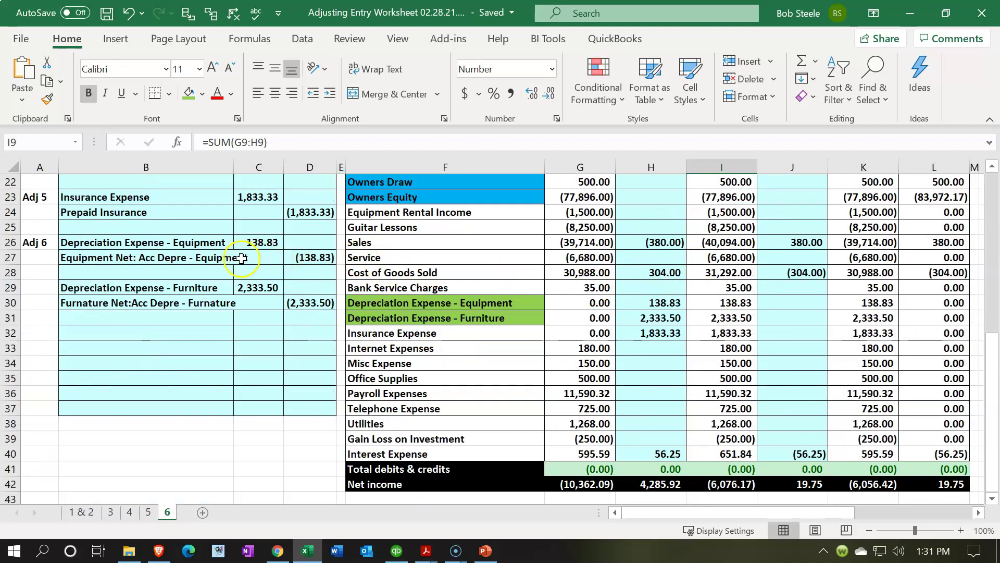
click(312, 258)
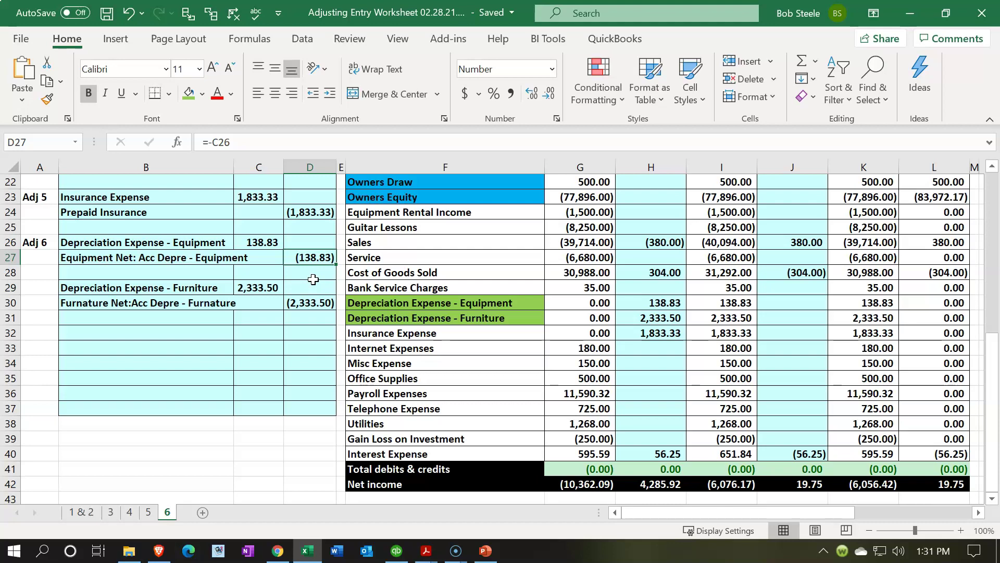
click(307, 551)
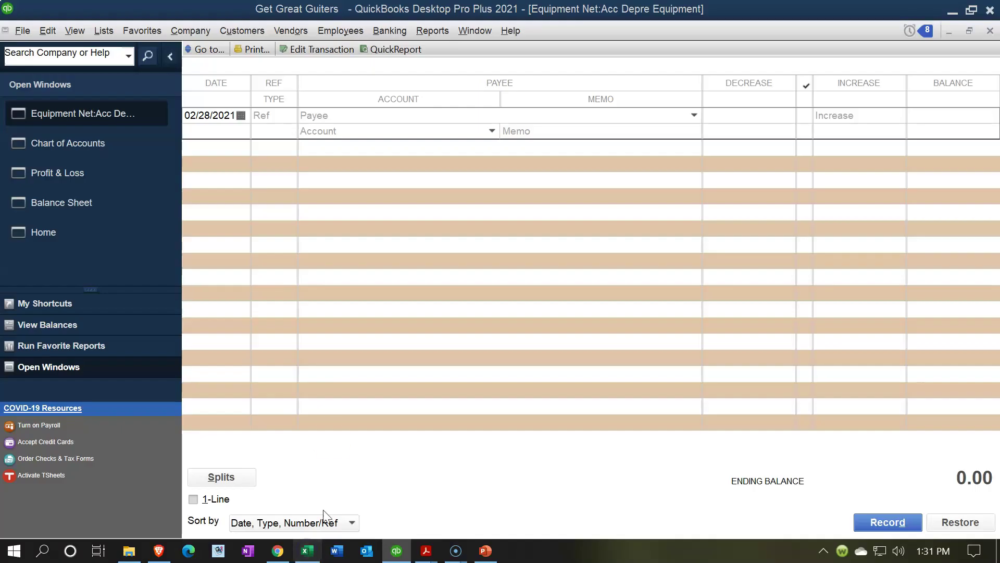
Step: Enter an increase of 138.83 against the Depreciation Ex - Equipment account with the memo Adj Entry
click(833, 117)
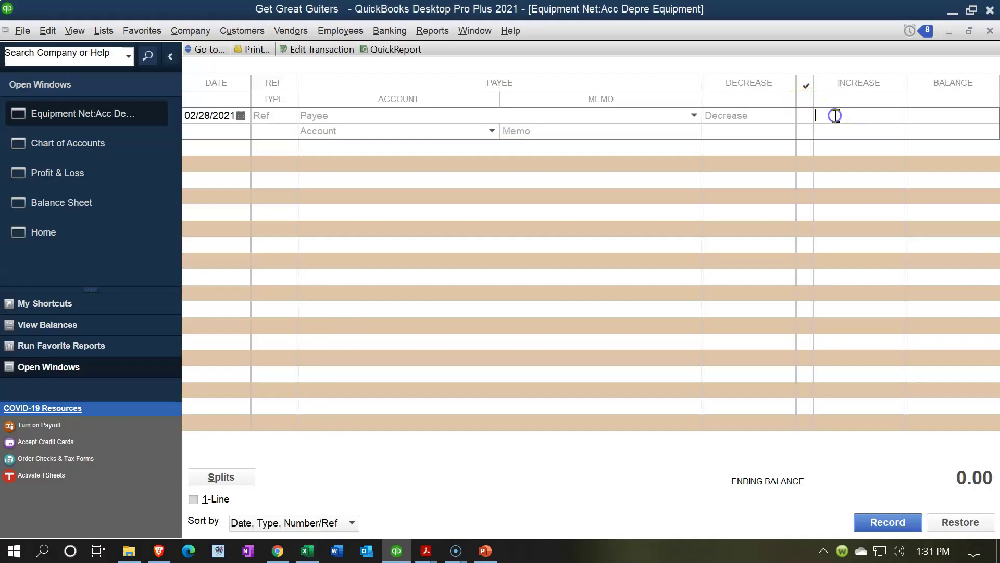
text(138.33)
key(Tab)
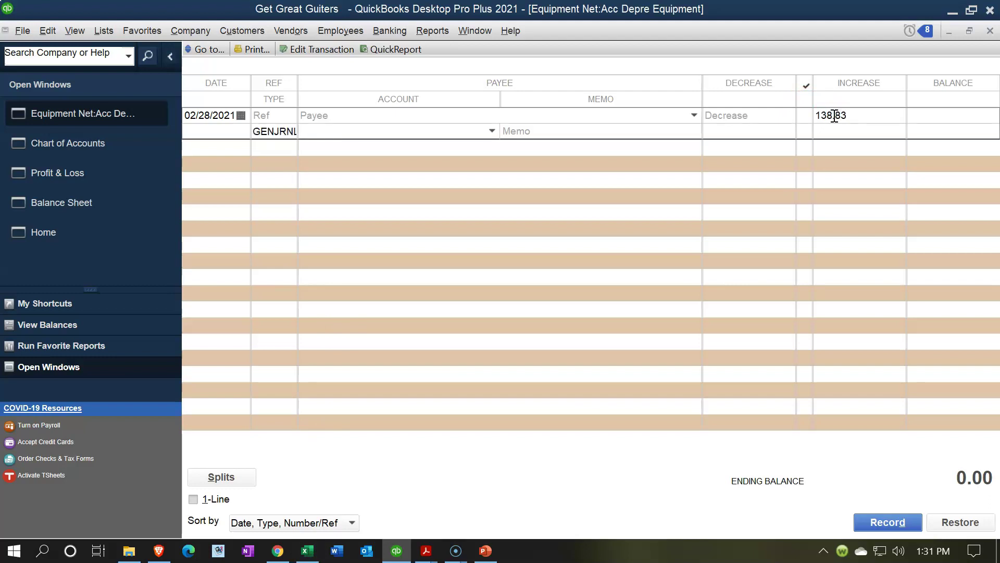
click(493, 131)
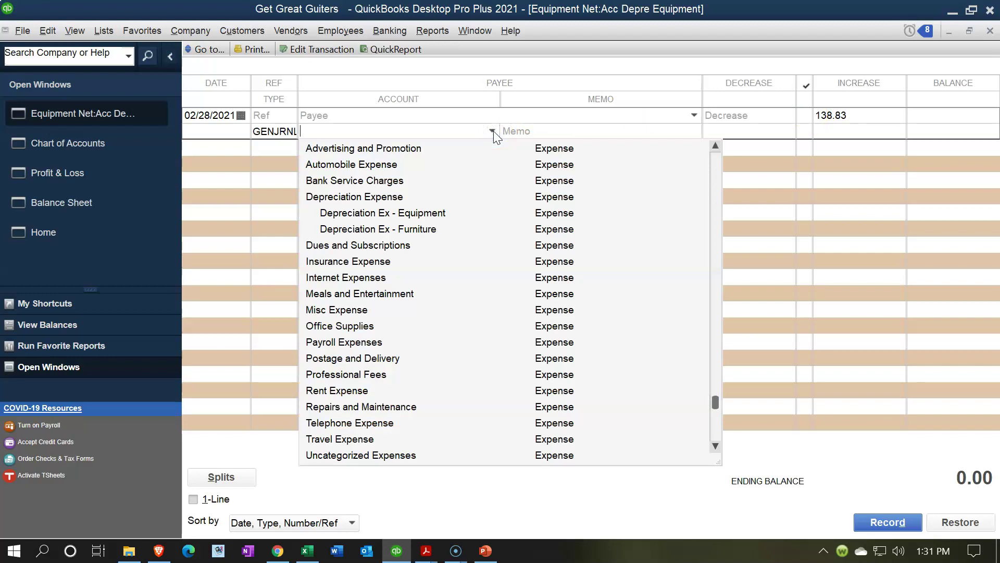
click(420, 214)
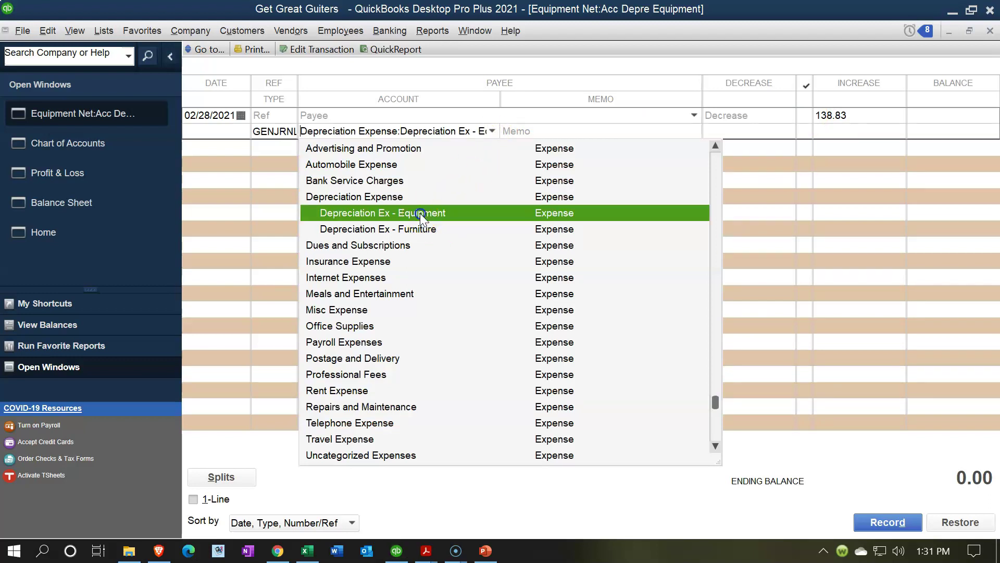
click(428, 208)
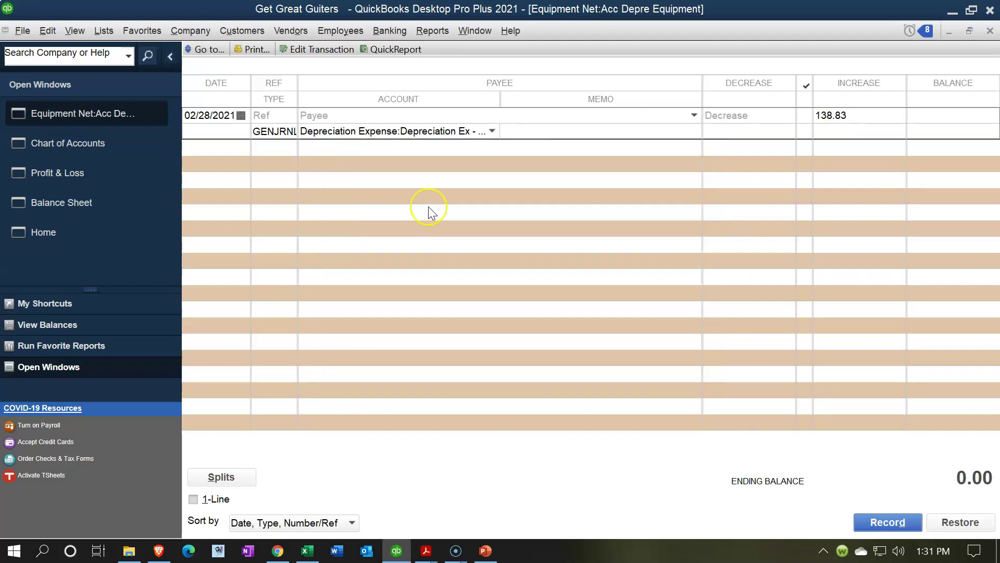
text(Adj Entry)
Step: Add the memo Adj Entry to the depreciation expense split line and record the transaction
click(247, 478)
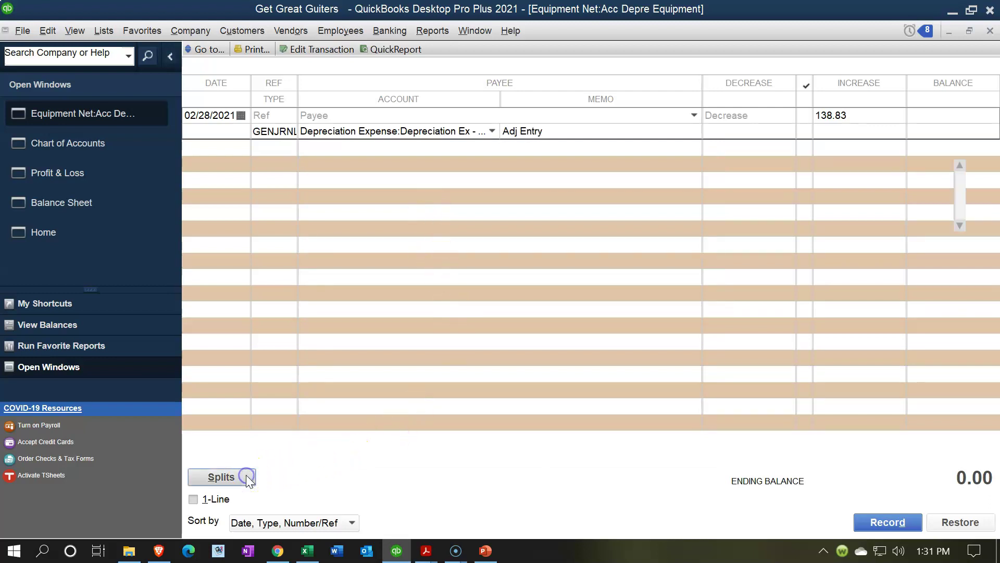
click(505, 171)
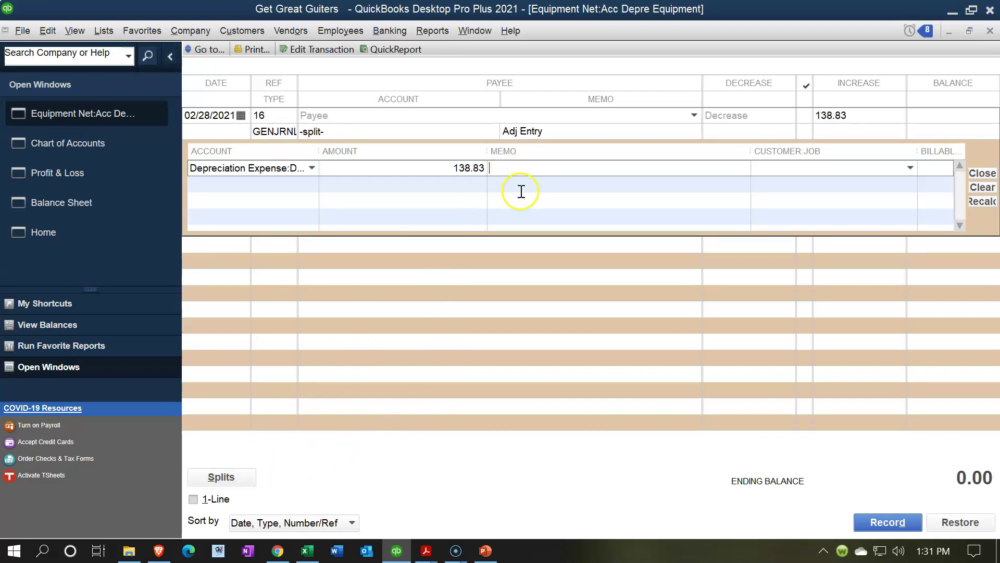
text(Adj Ent)
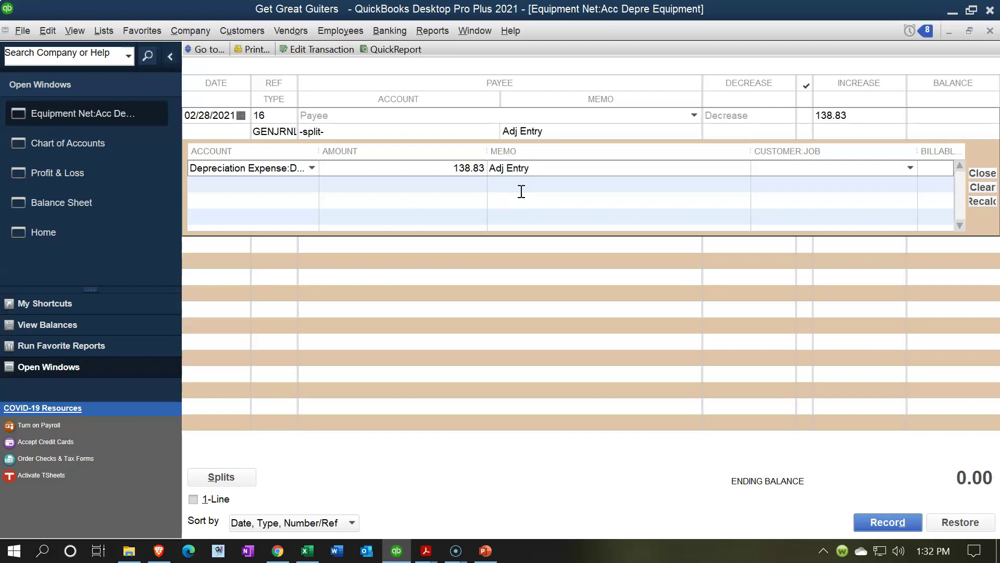
click(890, 520)
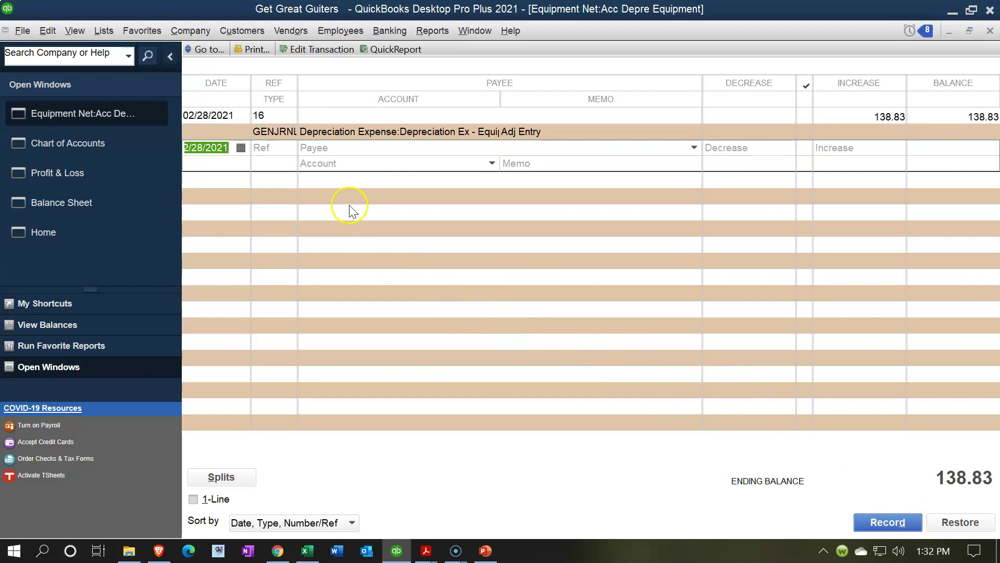
Step: Review the recorded transaction's debits and credits in journal entry form, then close it and the register
click(284, 135)
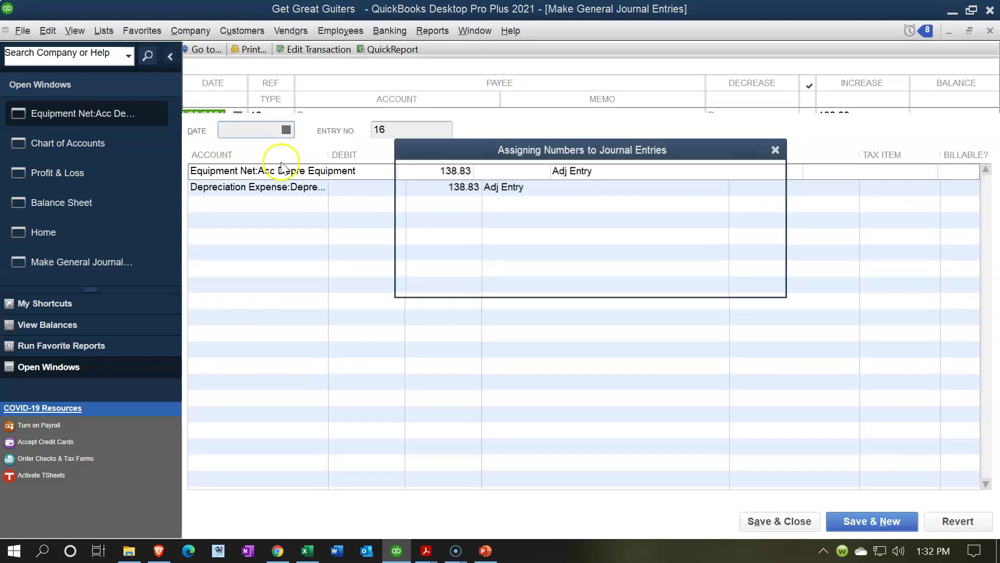
click(776, 149)
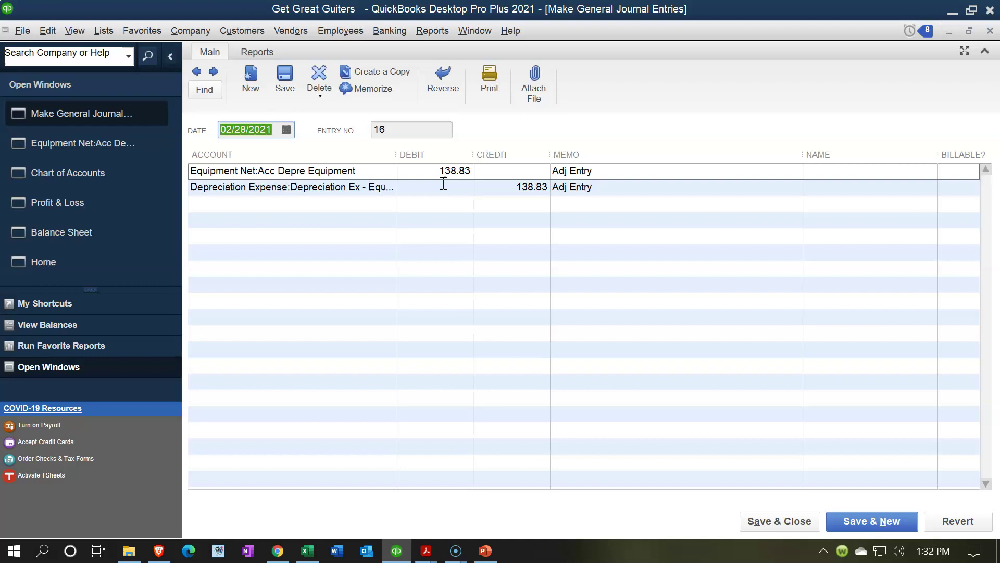
click(991, 31)
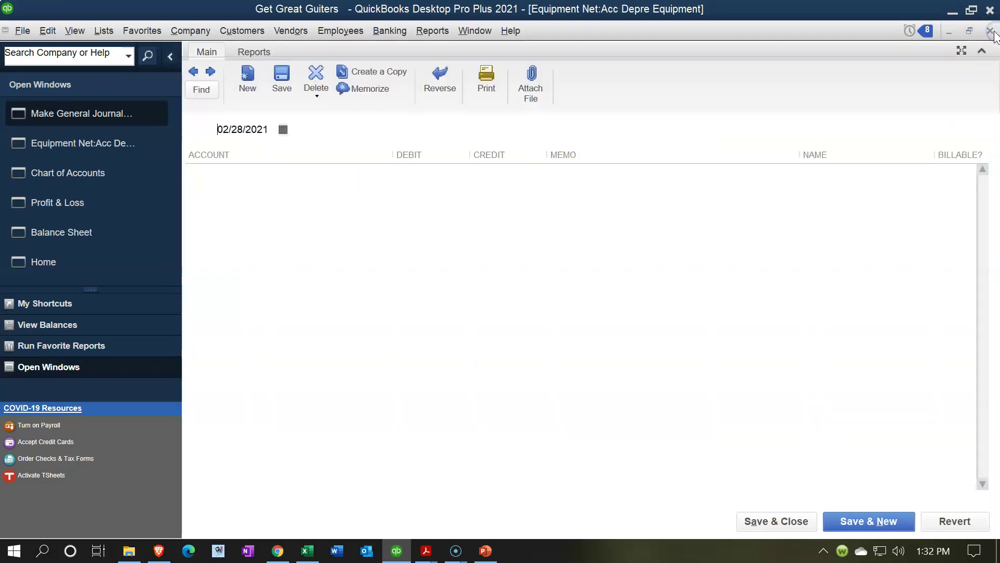
click(993, 32)
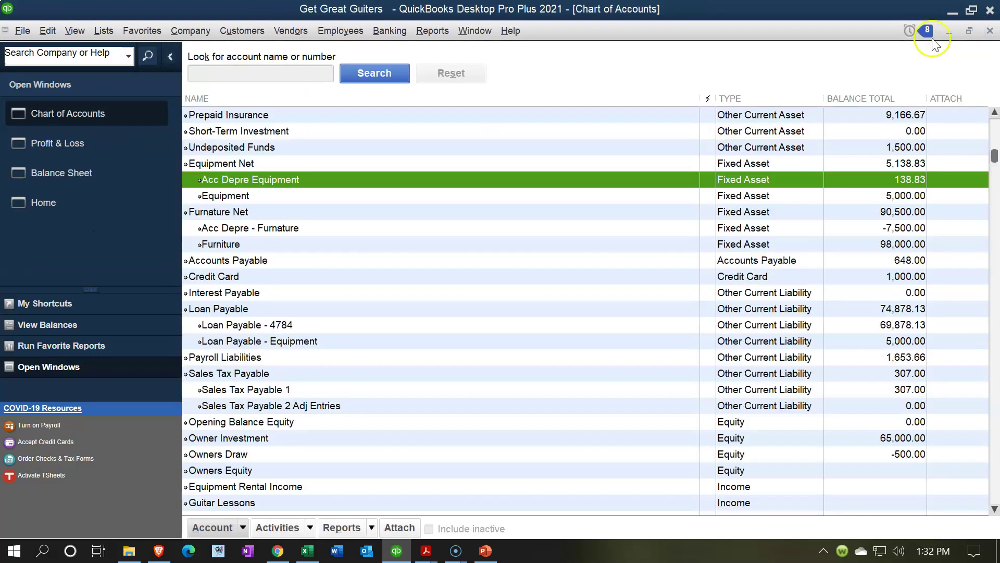
Step: Check the equipment depreciation on the Balance Sheet and on the Profit & Loss report
click(80, 170)
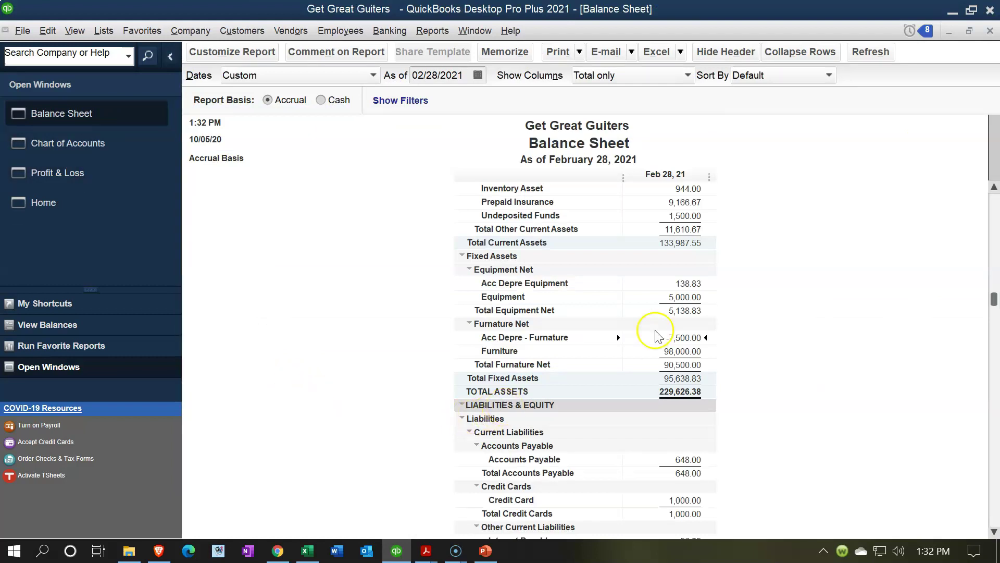
click(679, 308)
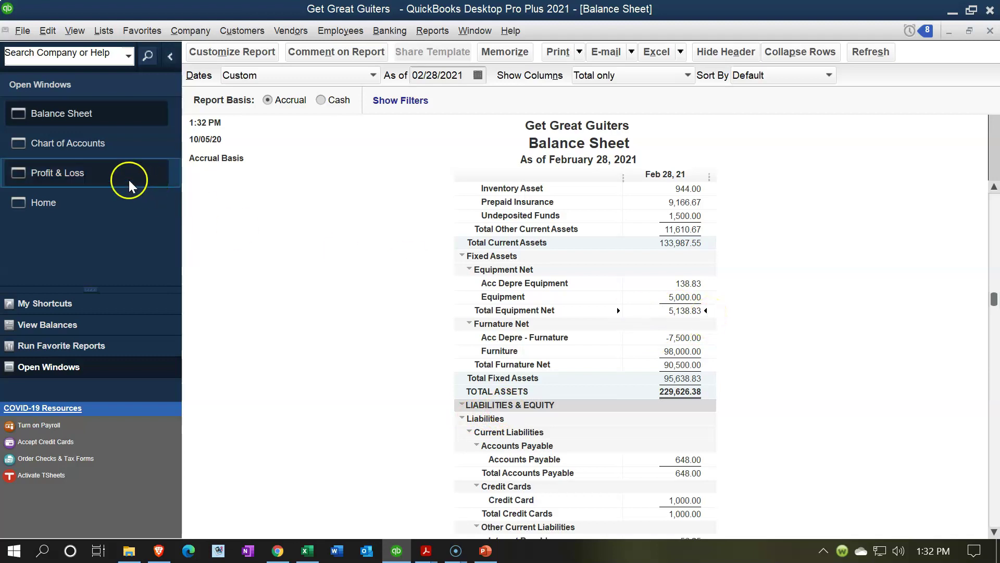
click(105, 177)
scroll(411, 411, down, 1)
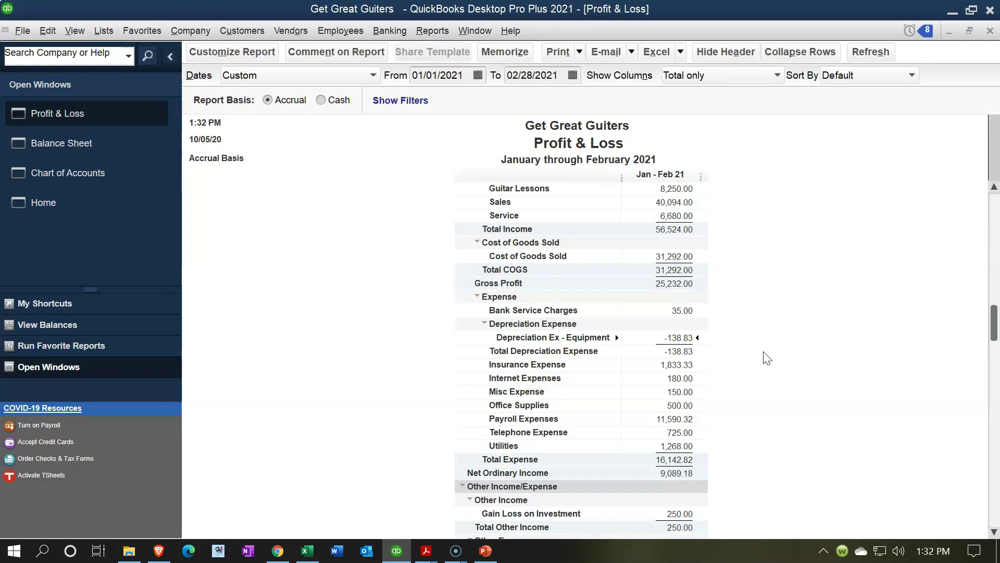
Step: Drill down from the Profit & Loss equipment depreciation to entry 16, change it to a decrease of 138.83 and record it
double_click(673, 336)
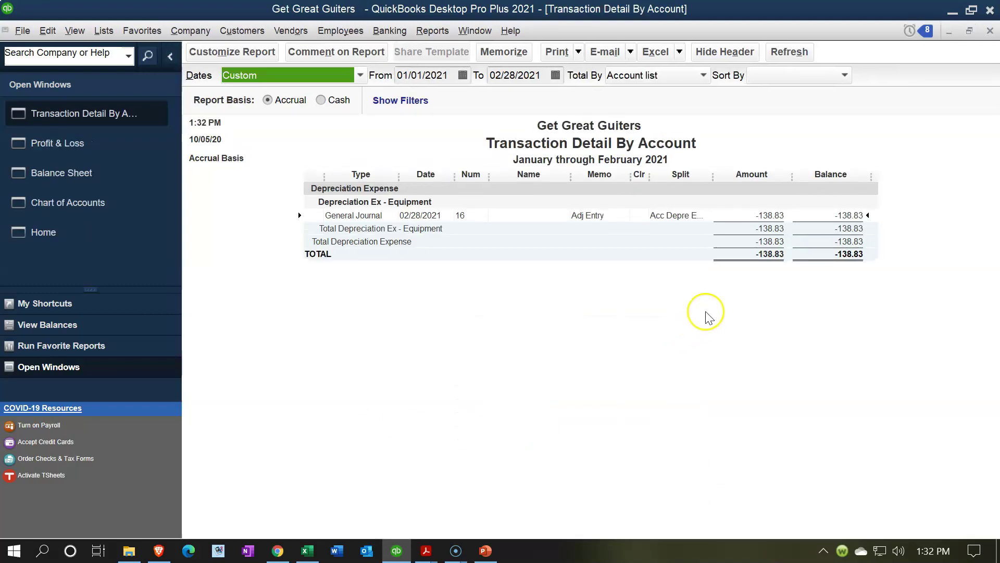
double_click(746, 219)
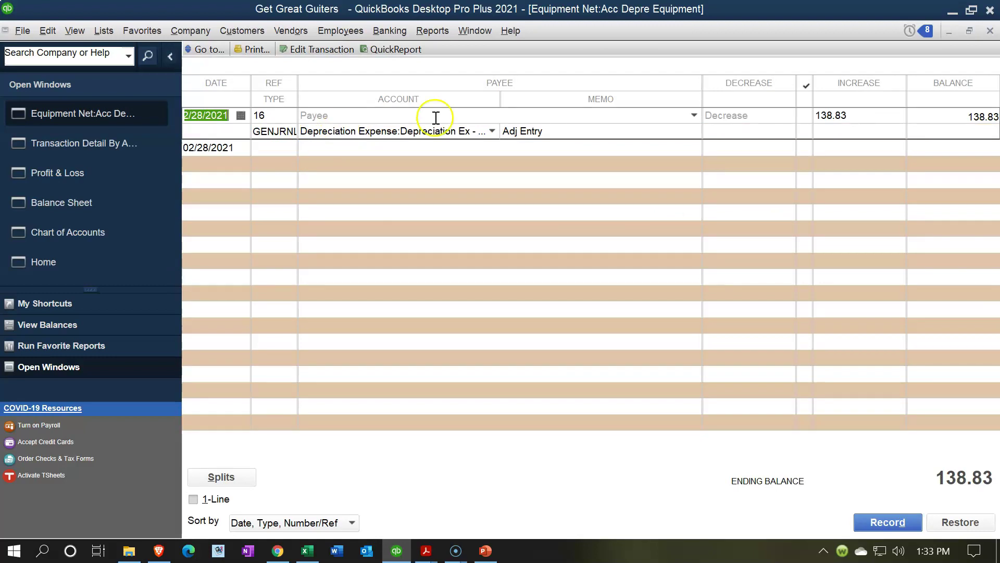
click(773, 115)
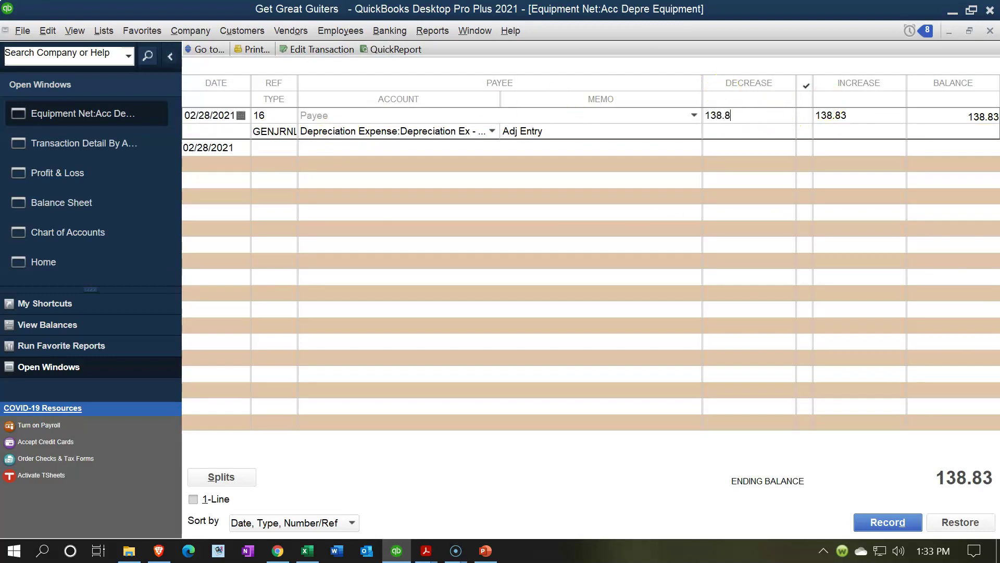
key(Tab)
click(888, 521)
click(441, 184)
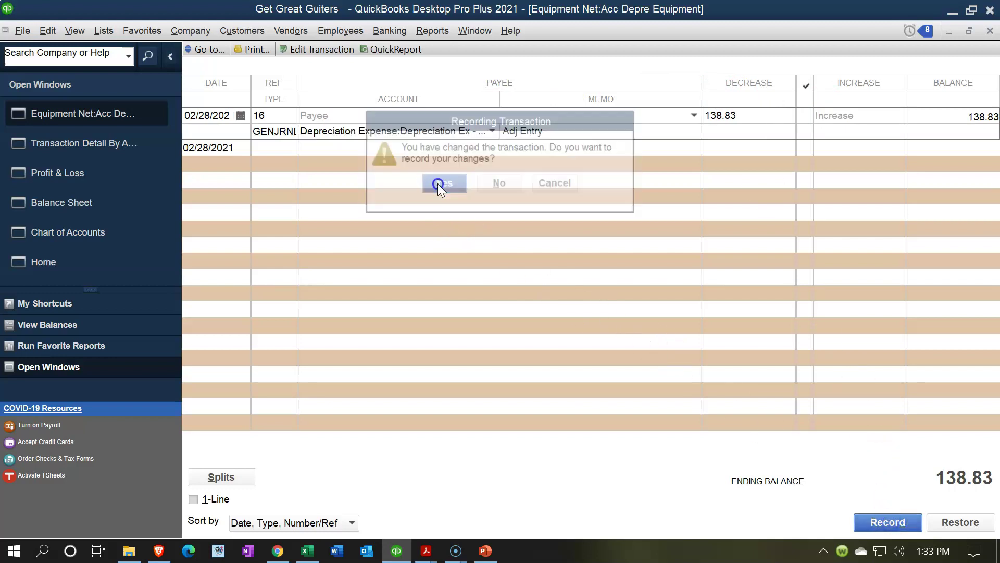
Step: Open entry 16 in journal entry form and compare its debit and credit with the equipment lines of Adj 6 in the Excel worksheet
double_click(282, 135)
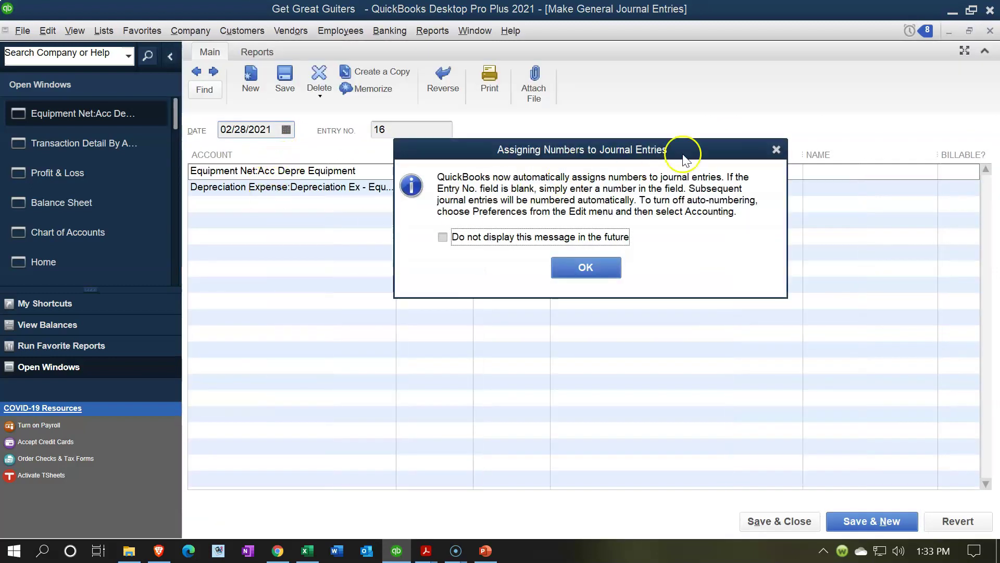
click(775, 149)
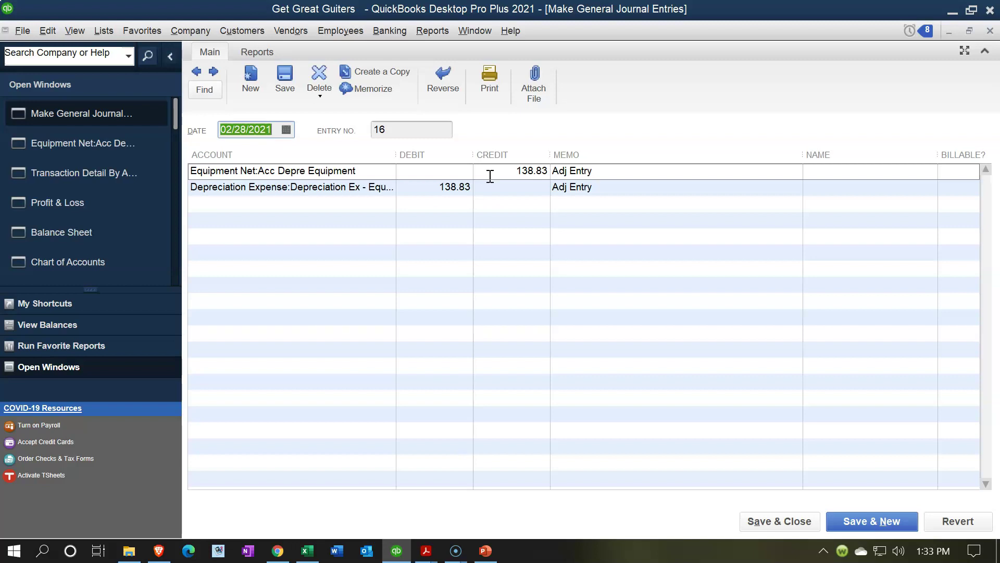
click(481, 198)
click(302, 549)
drag(224, 243, 306, 258)
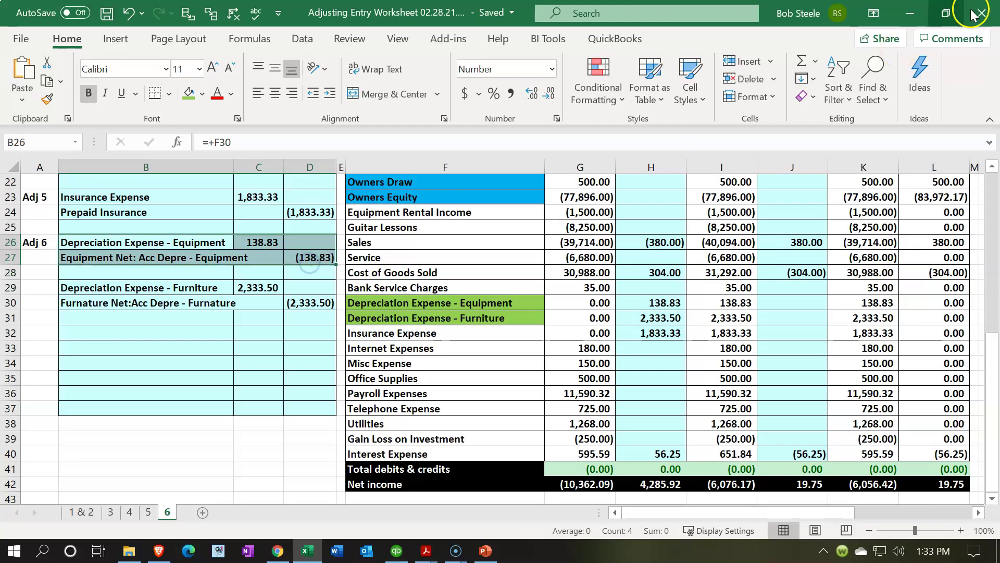
click(905, 16)
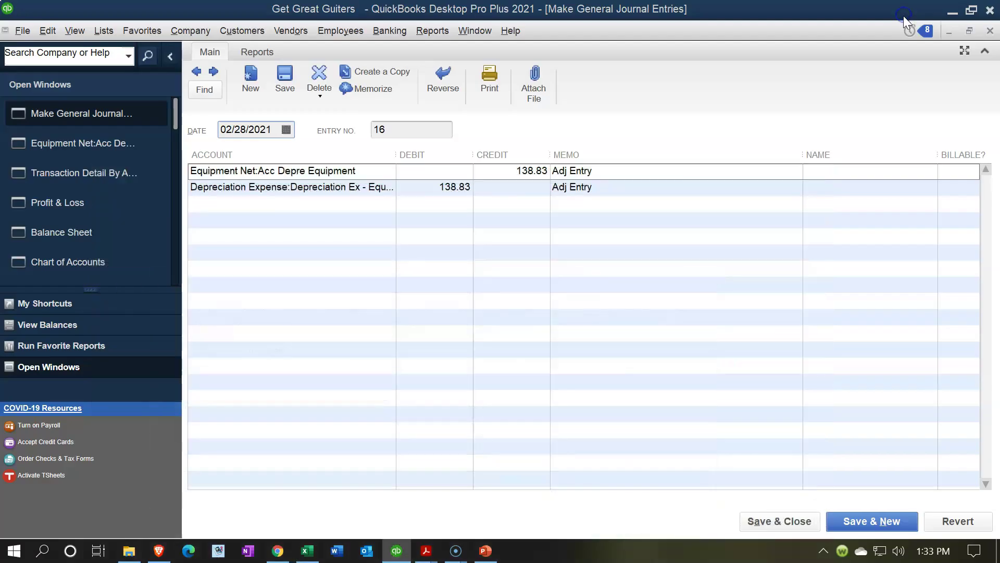
Step: Close entry 16 and the windows drilled down from the Profit & Loss, and check the Equipment Net lines on the Balance Sheet
click(989, 34)
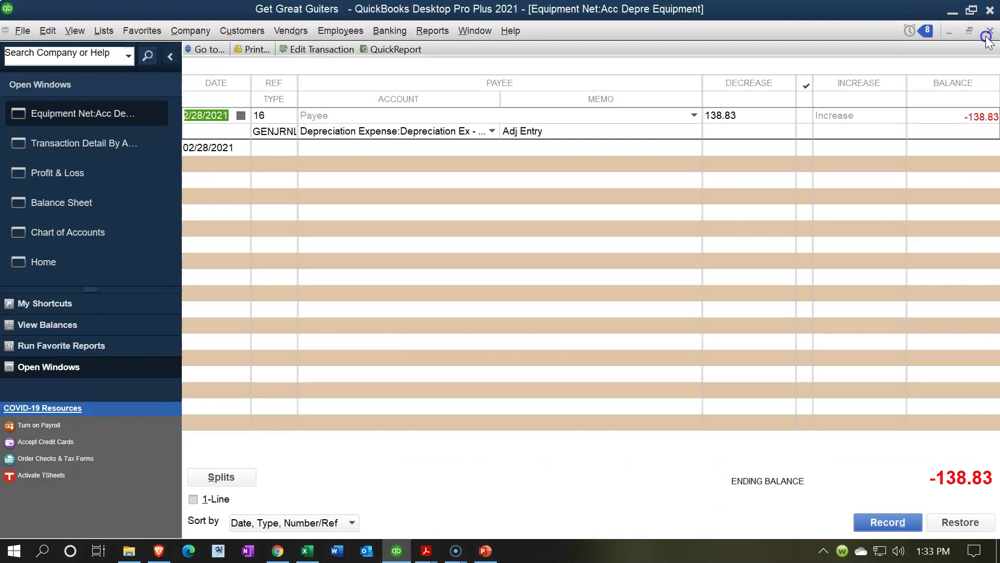
click(989, 35)
click(989, 31)
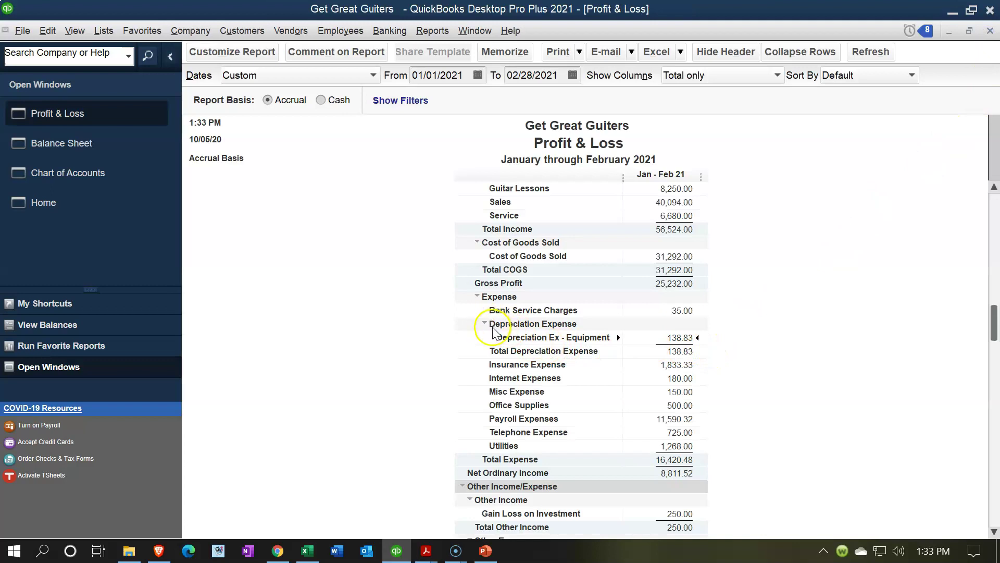
click(107, 142)
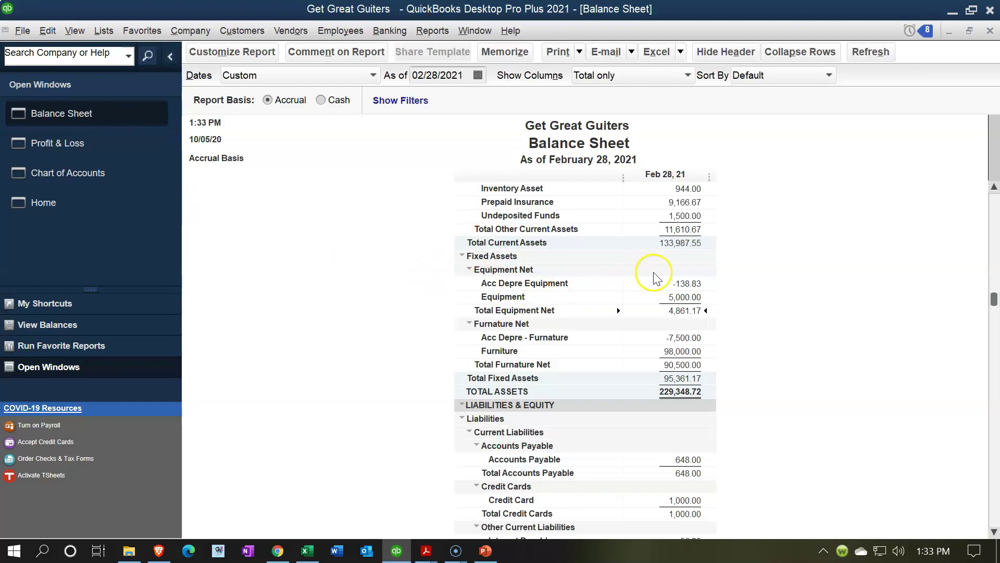
click(697, 297)
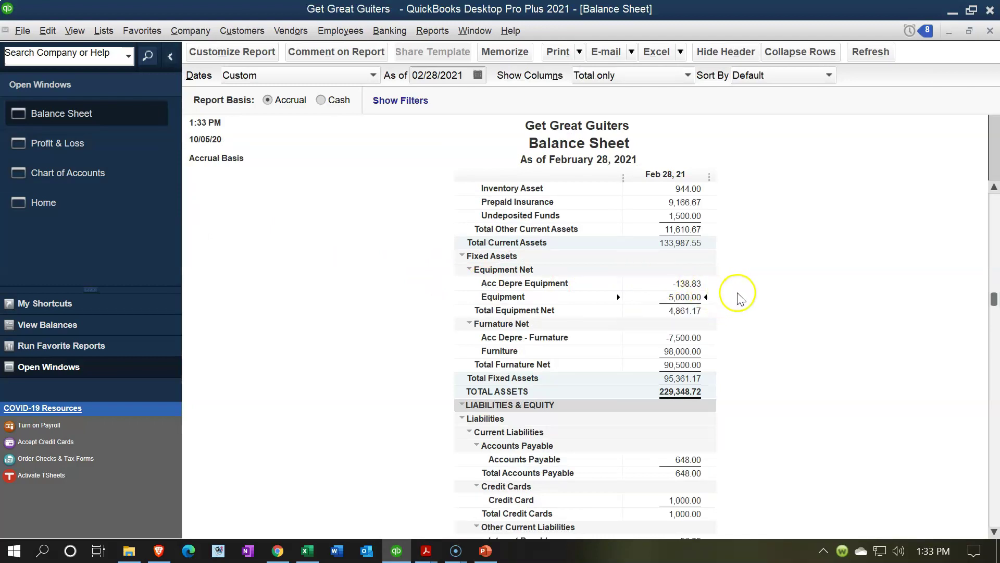
click(688, 312)
Step: In the Excel worksheet, select the adjusted balances of equipment and its accumulated depreciation together to check their net total
click(308, 550)
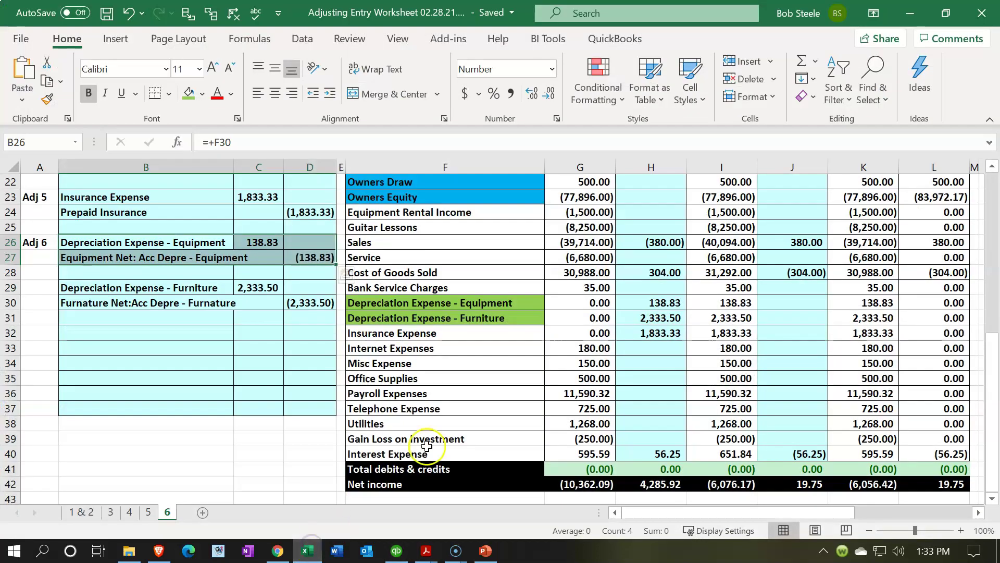
click(576, 344)
scroll(576, 342, up, 6)
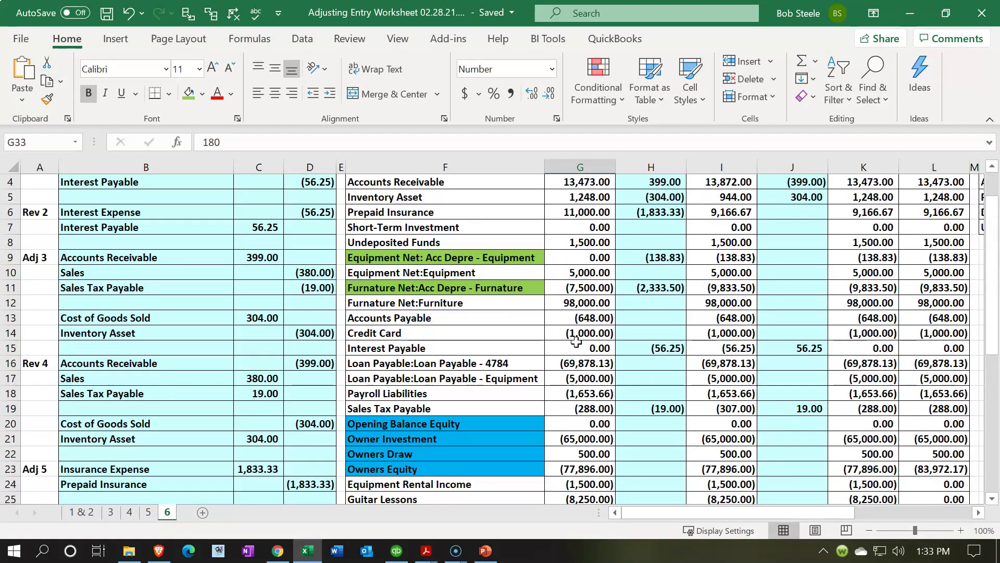
drag(737, 273, 735, 255)
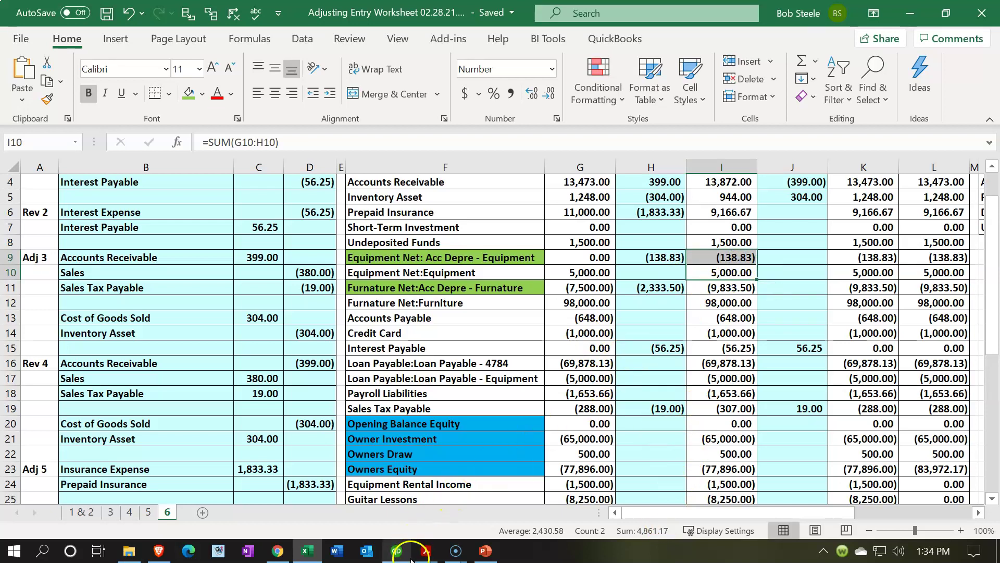
Step: Switch to Depre Sch Book.pdf in Acrobat Reader, review the furniture and equipment depreciation totals, and minimize it
mouse_move(427, 552)
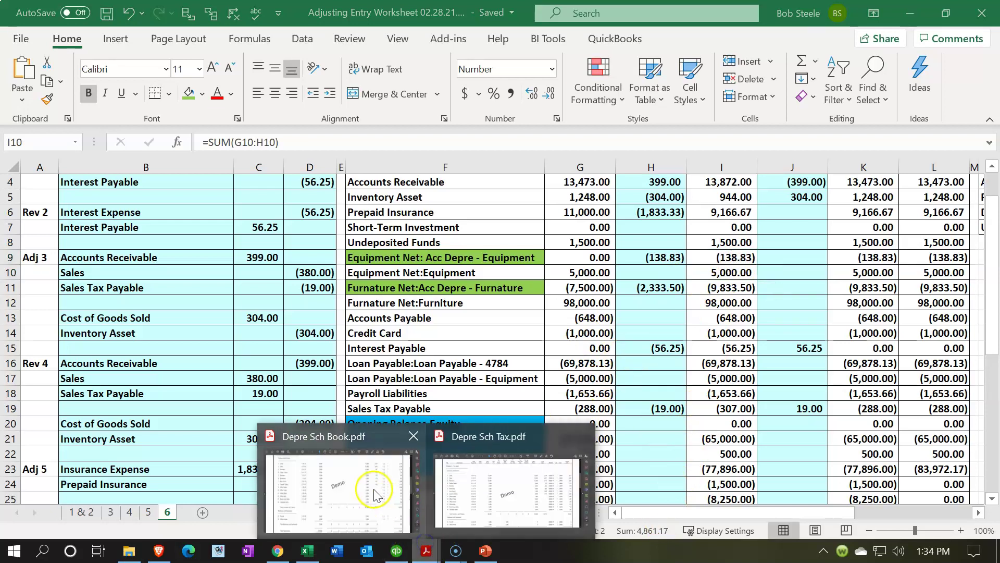
click(374, 494)
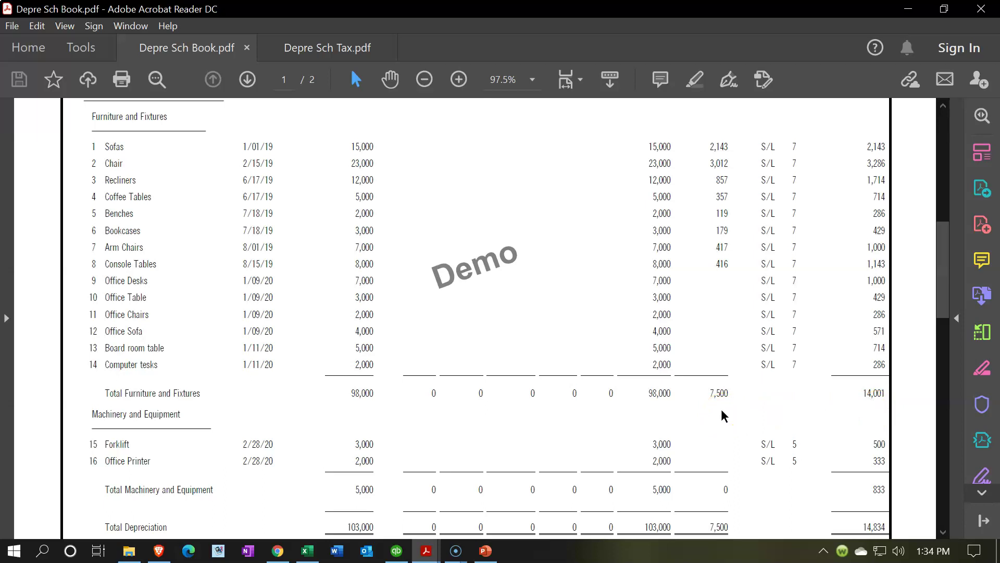
click(909, 15)
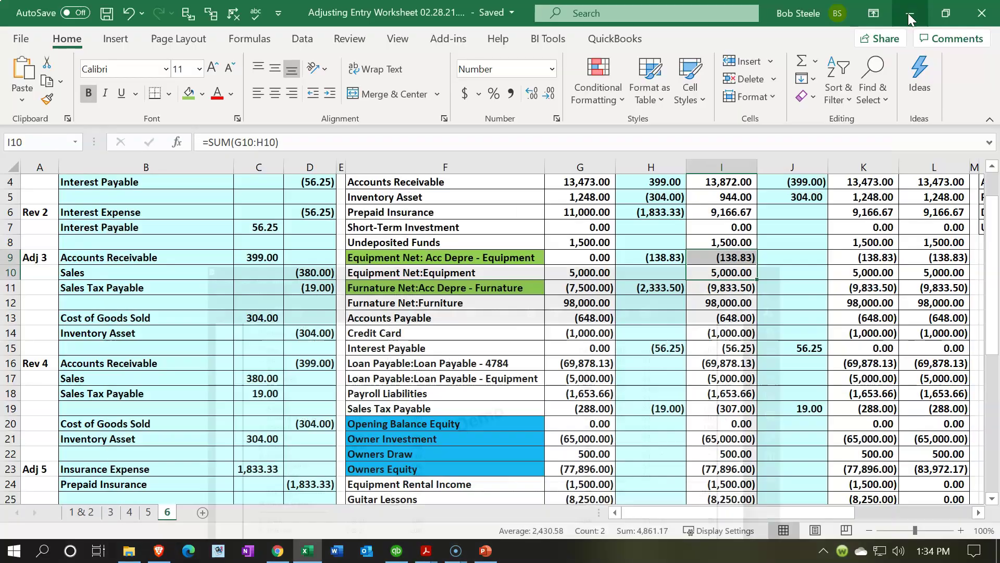
Step: Locate and select the furniture depreciation lines of Adj 6 in the worksheet to review the entry
click(412, 318)
scroll(398, 311, down, 2)
scroll(397, 312, down, 1)
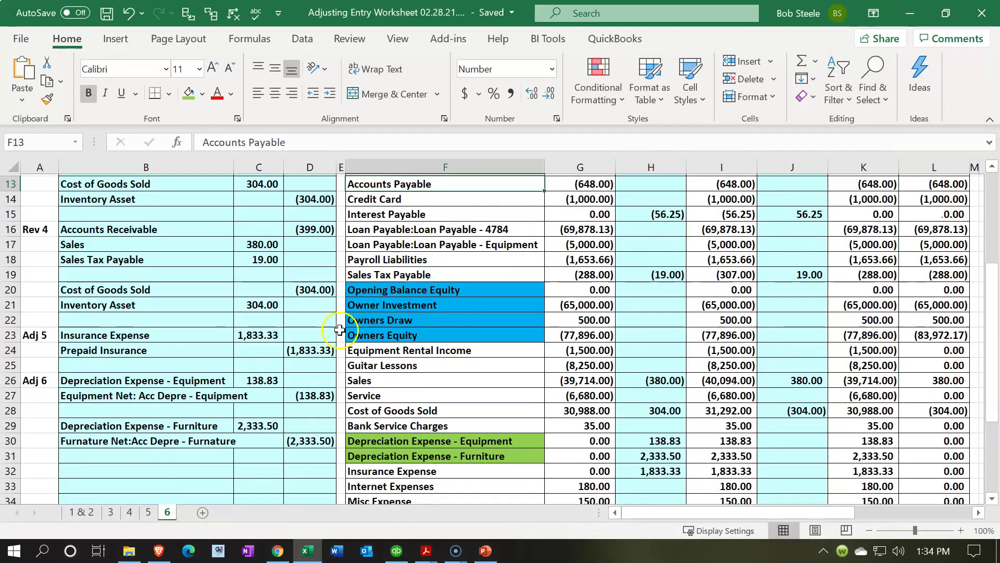
drag(213, 423, 286, 439)
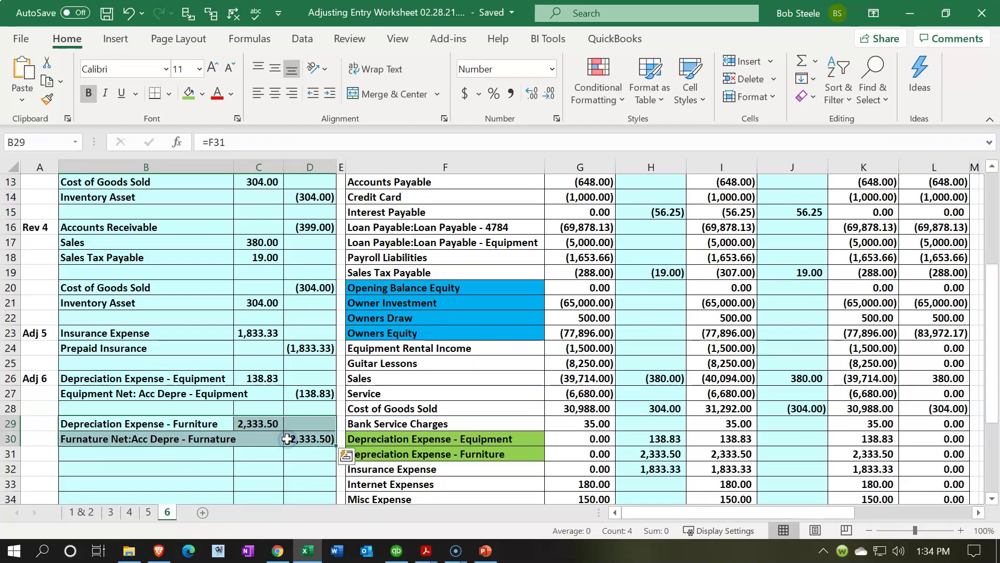
Step: In QuickBooks, open the Acc Depre - Furnature register from the Chart of Accounts and enter a 2,333.50 decrease dated 02/28/2021
click(397, 551)
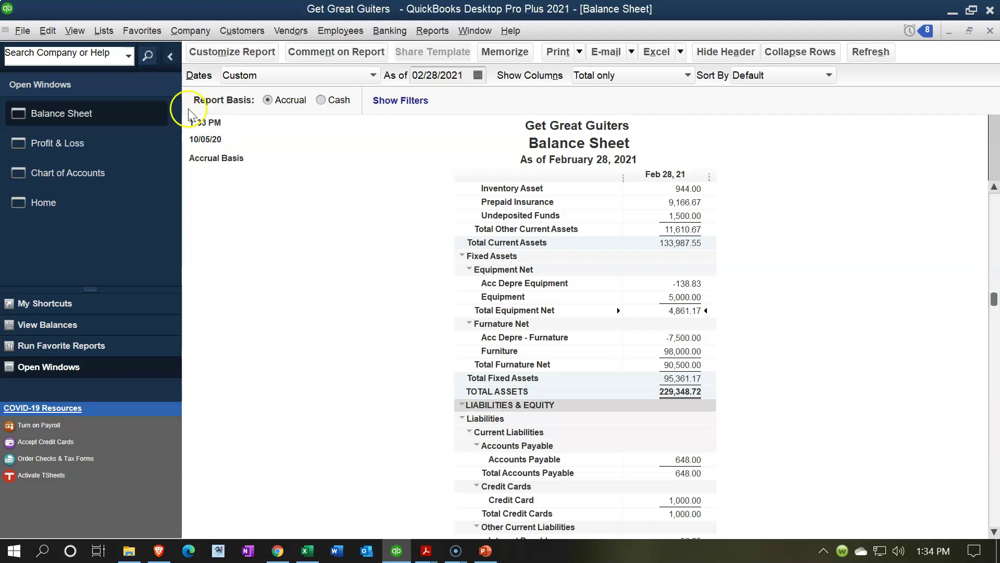
click(70, 177)
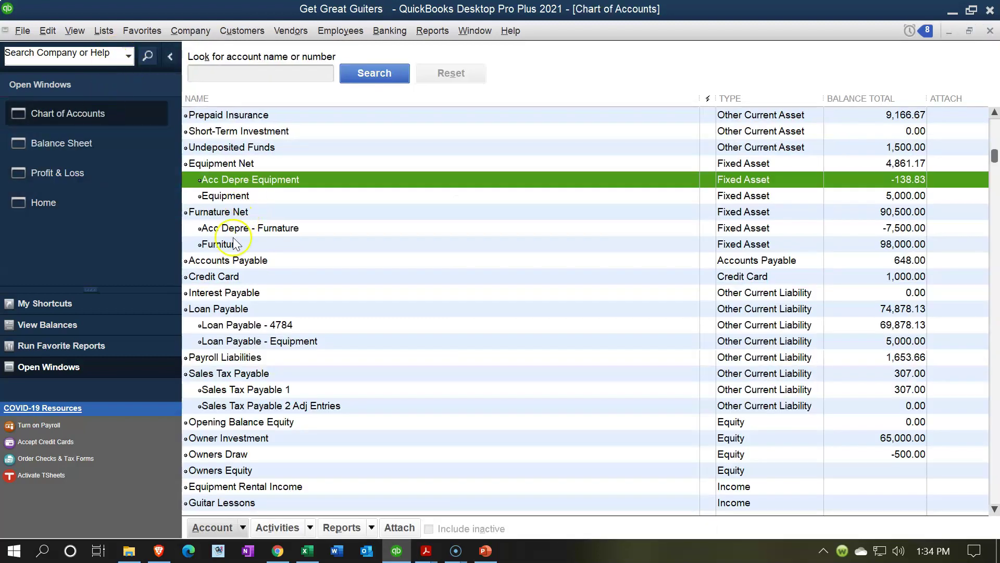
double_click(238, 228)
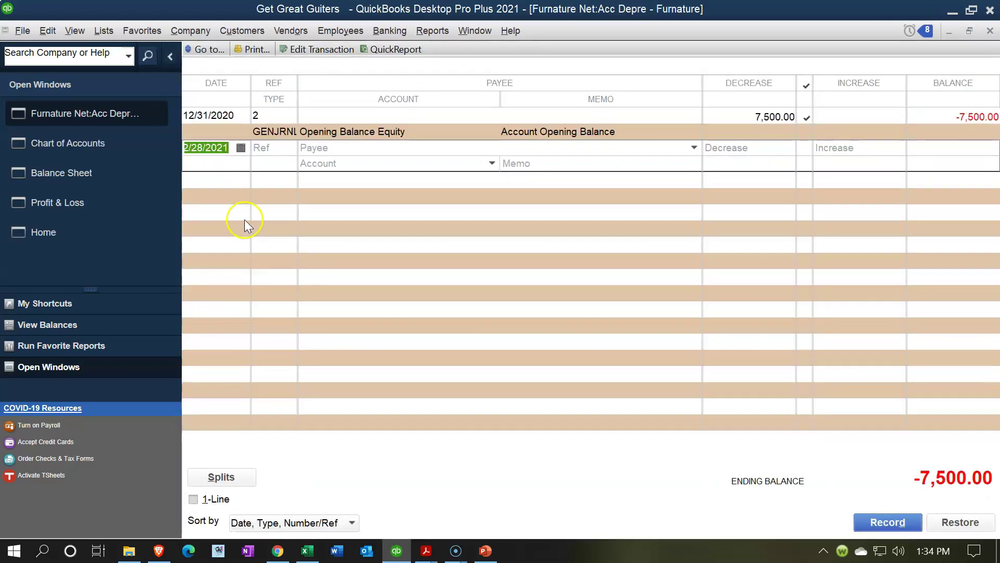
key(Tab)
key(Tab)
key(Tab)
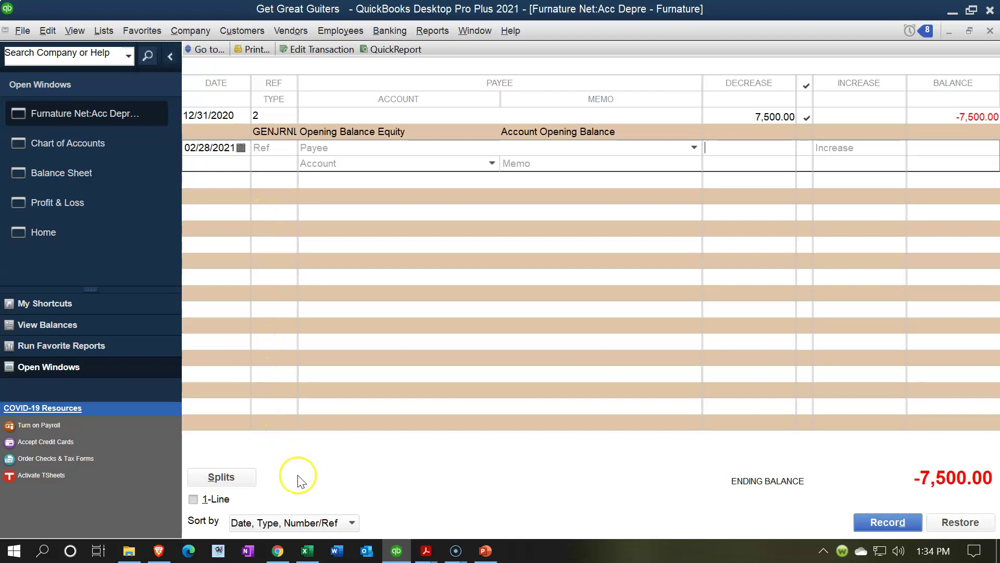
click(311, 551)
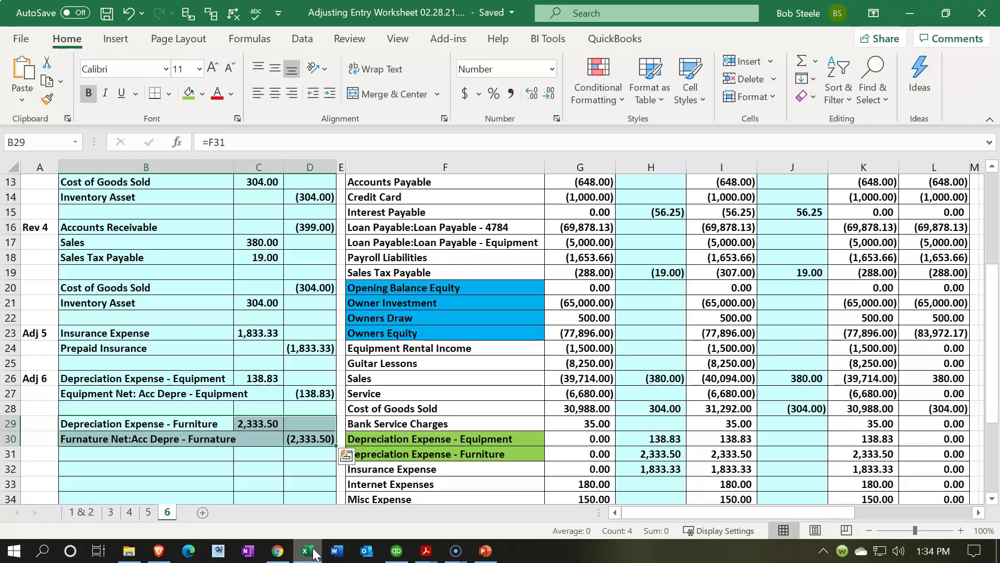
click(311, 552)
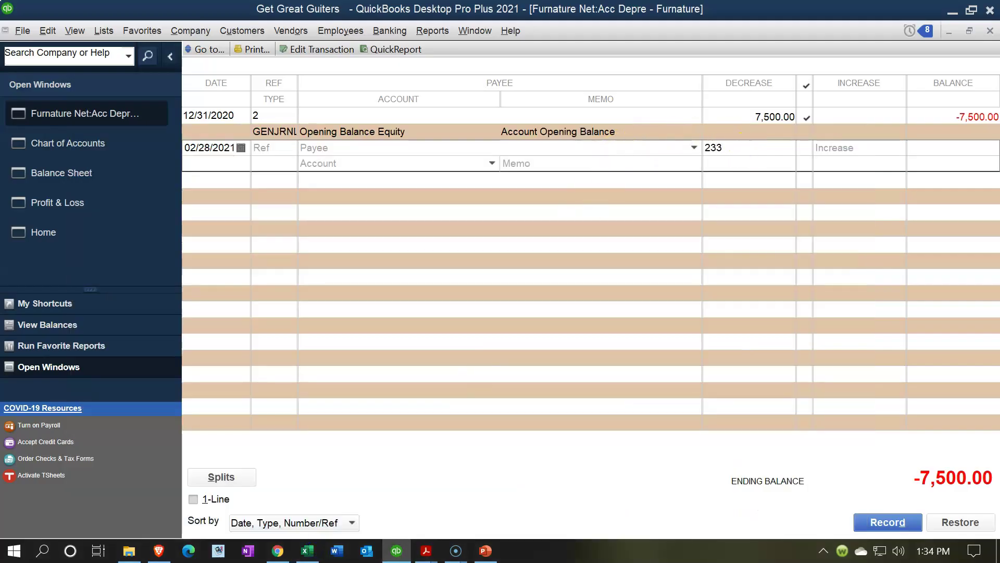
key(Tab)
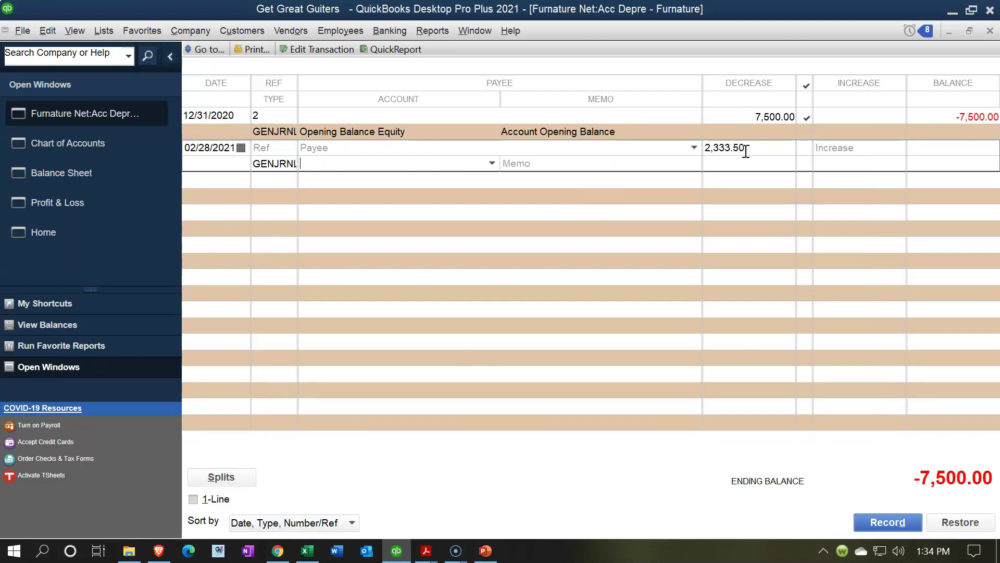
Step: Assign the furniture entry to Depreciation Ex - Furniture, put the memo Adj Entry on it and its split line, and record it
text(Depreciation Expense)
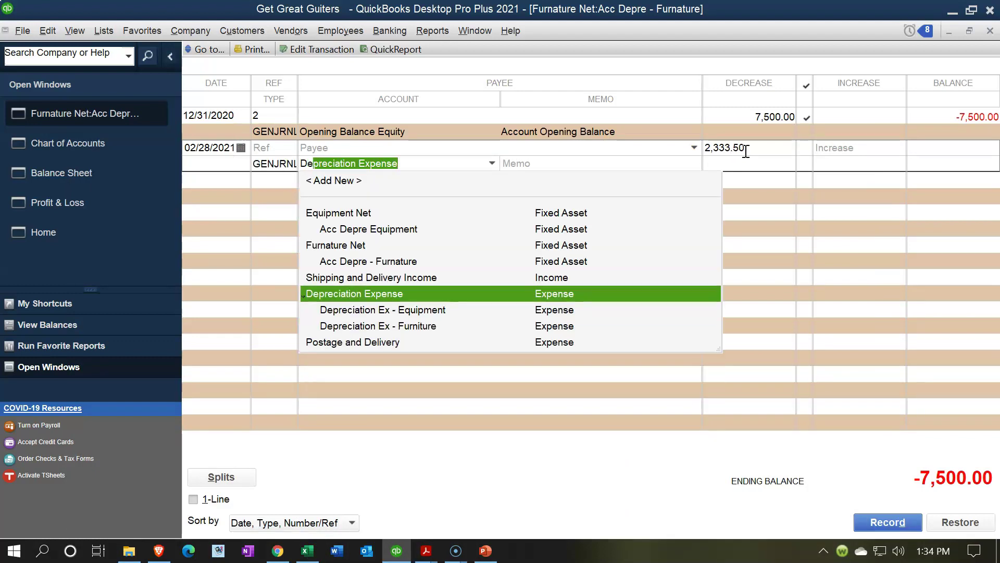
click(420, 326)
text(Adj Entry)
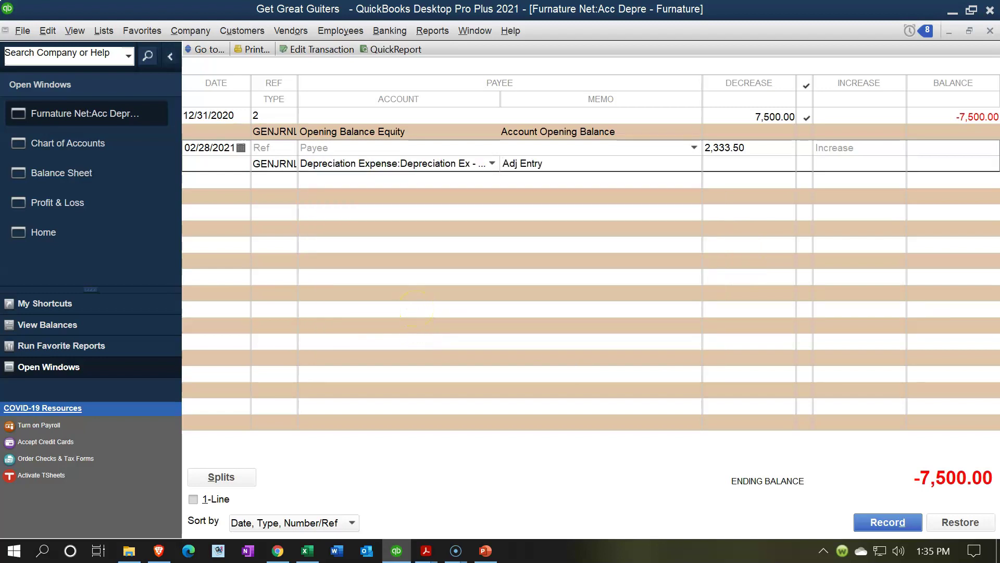
click(245, 474)
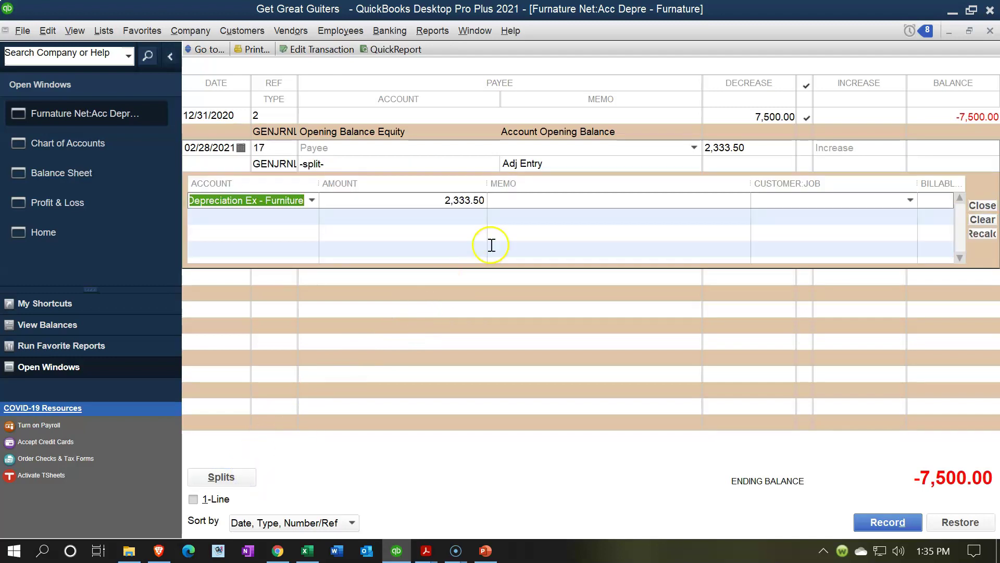
click(534, 198)
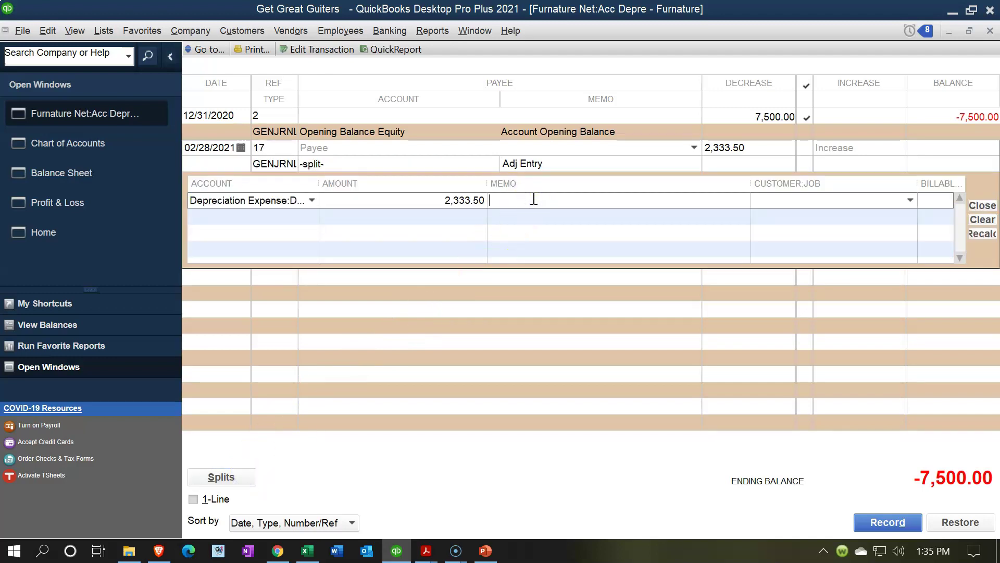
click(893, 523)
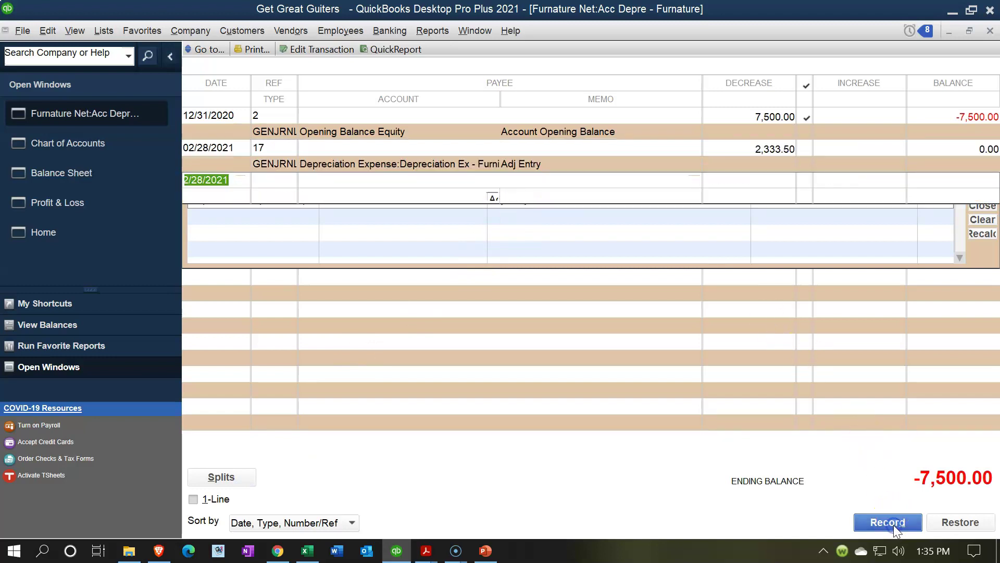
Step: Open entry 17 in journal entry form and compare its debit and credit with the furniture lines of Adj 6 in the worksheet
double_click(271, 165)
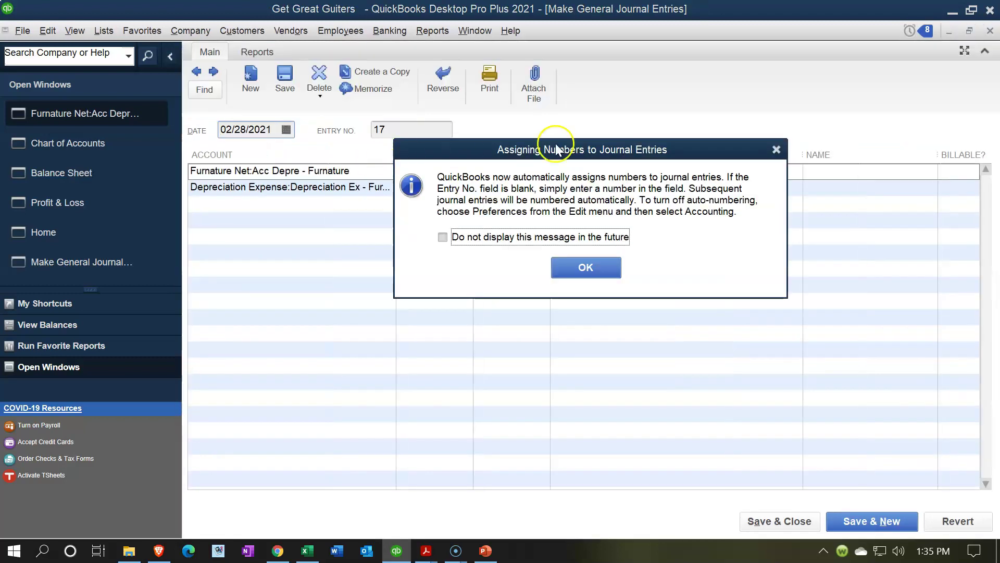
click(771, 149)
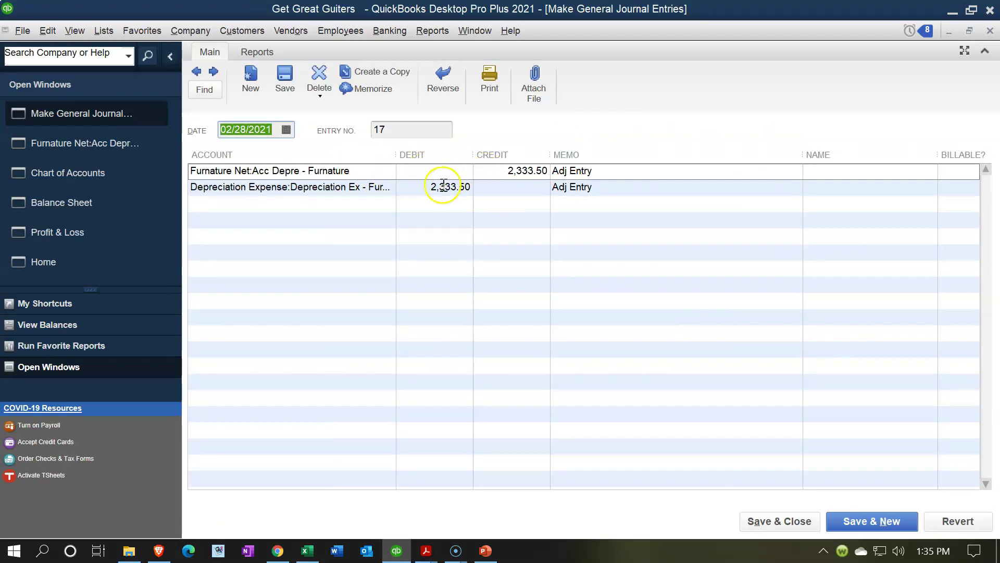
click(307, 550)
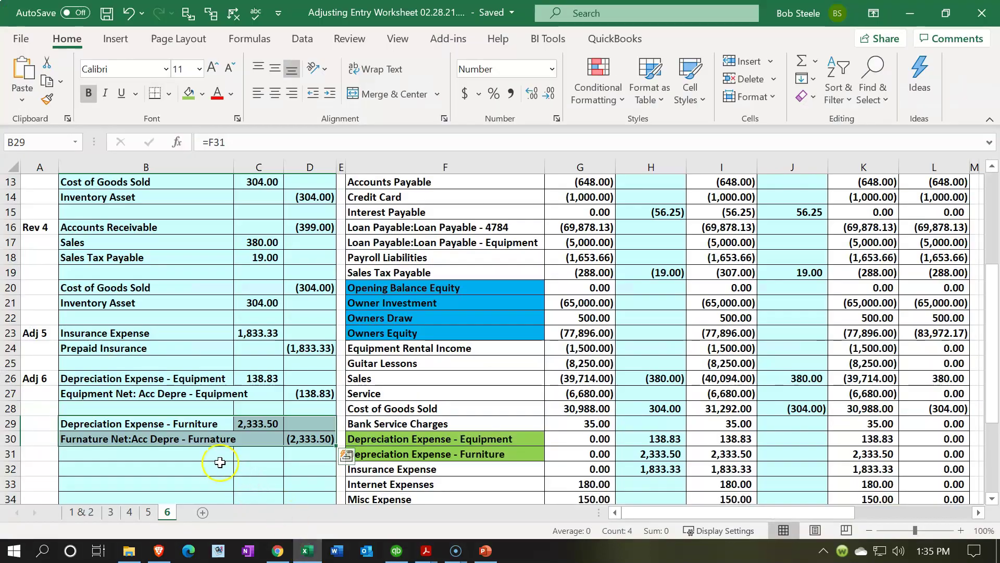
click(307, 550)
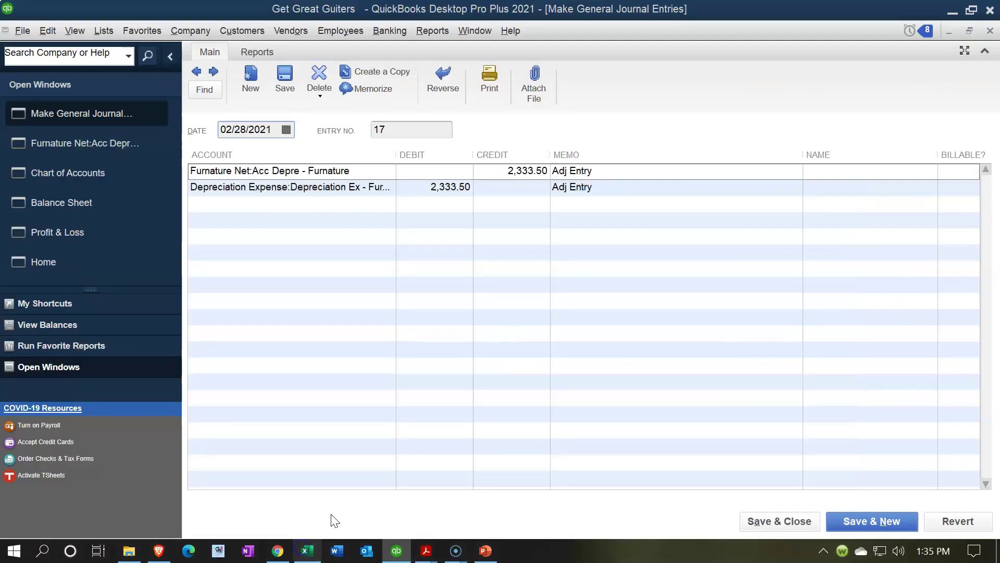
Step: Close entry 17, its register and the Chart of Accounts, and check furniture cost and accumulated depreciation on the Balance Sheet
click(990, 31)
click(988, 32)
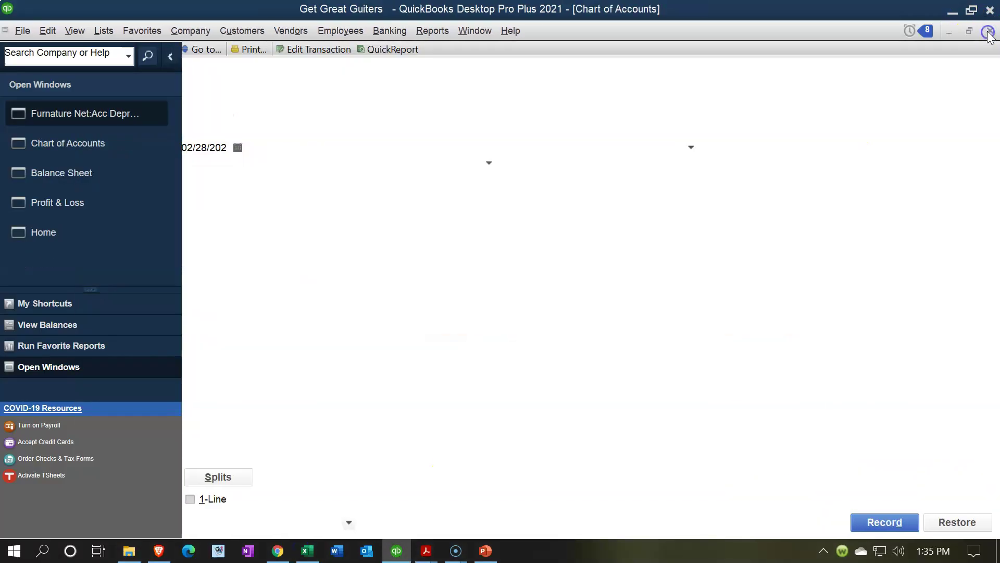
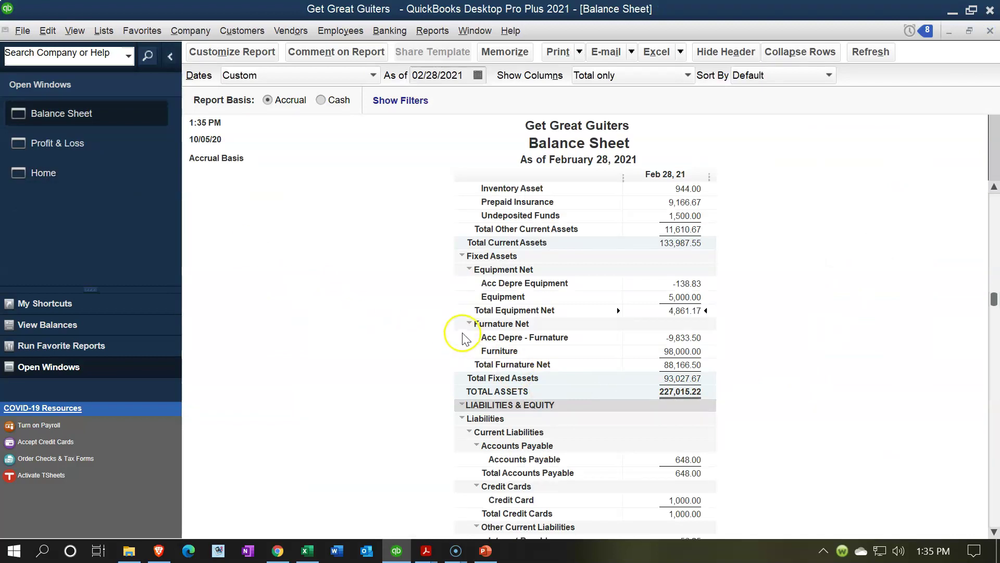
click(673, 352)
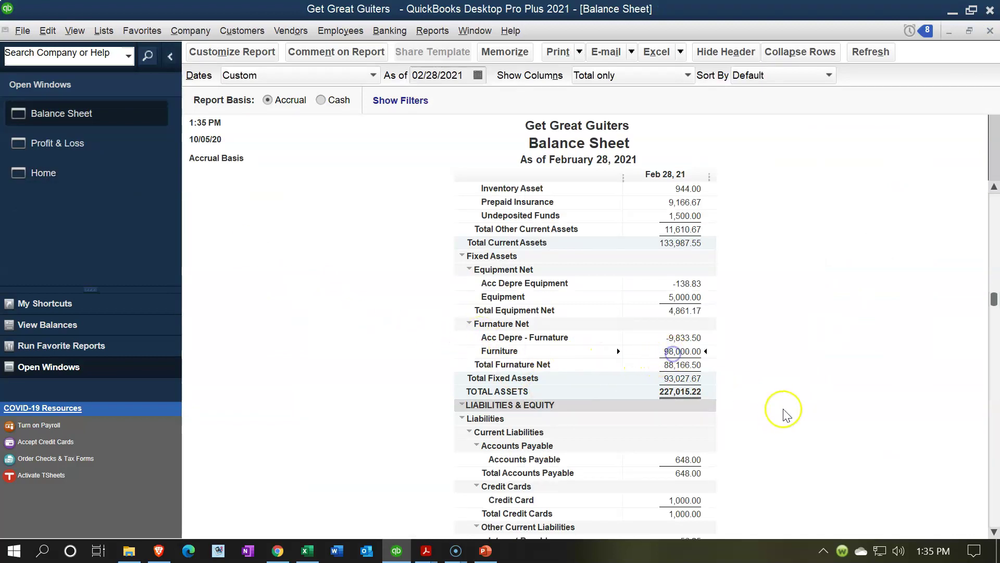
click(686, 339)
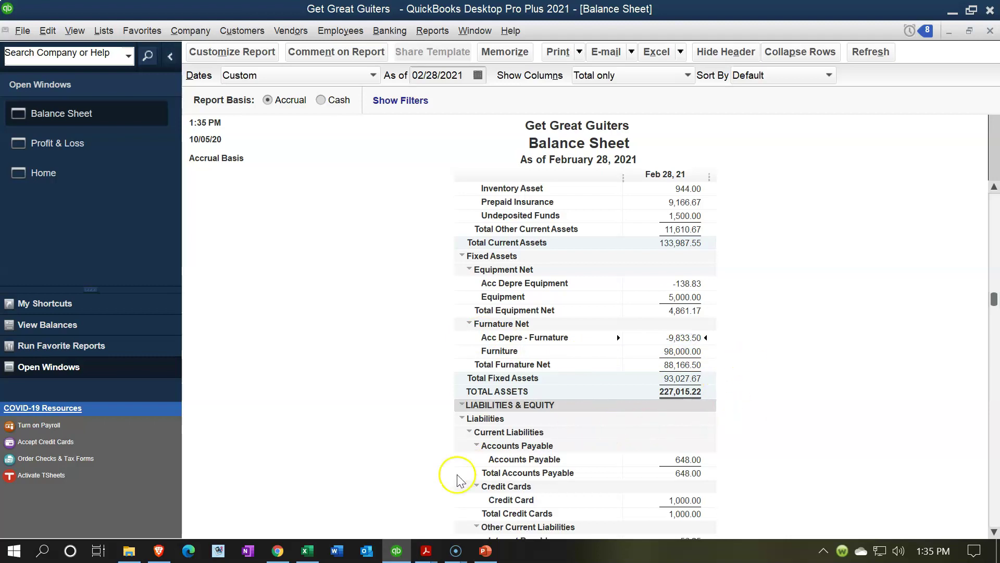
Step: In the Excel worksheet, select the adjusted balances of furniture and its accumulated depreciation to compare them with the Balance Sheet
click(307, 550)
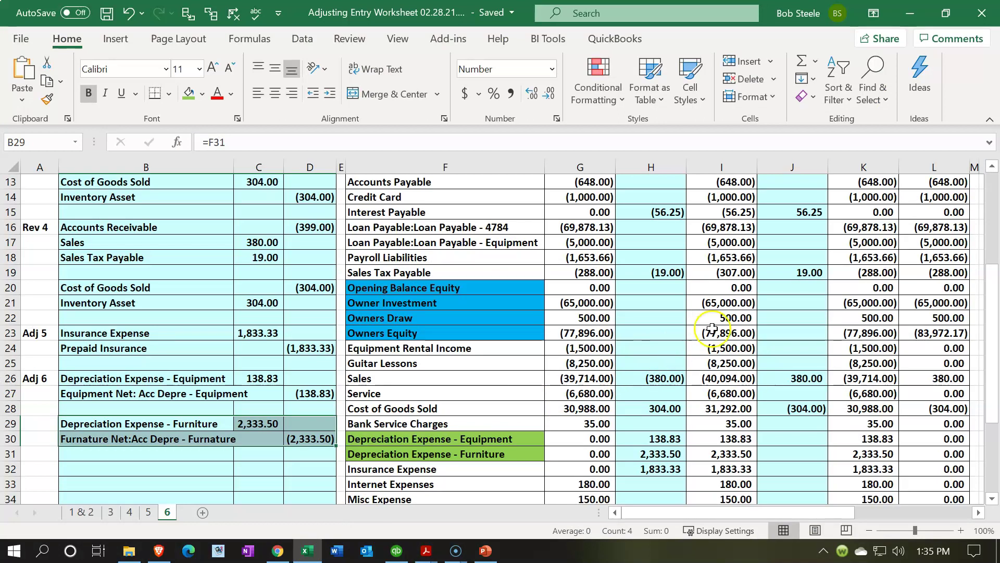
click(712, 328)
scroll(712, 328, up, 1)
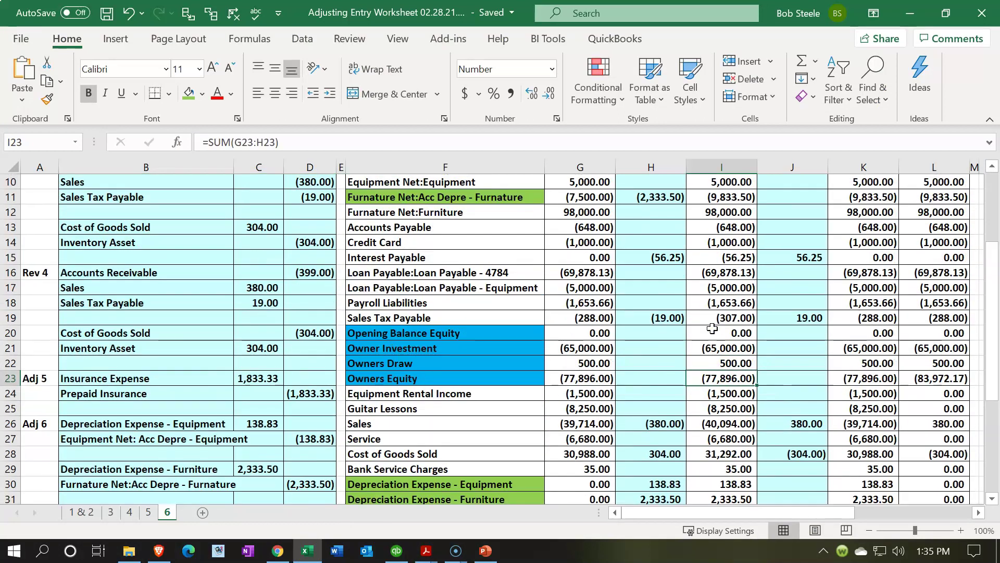
scroll(716, 313, up, 2)
click(726, 289)
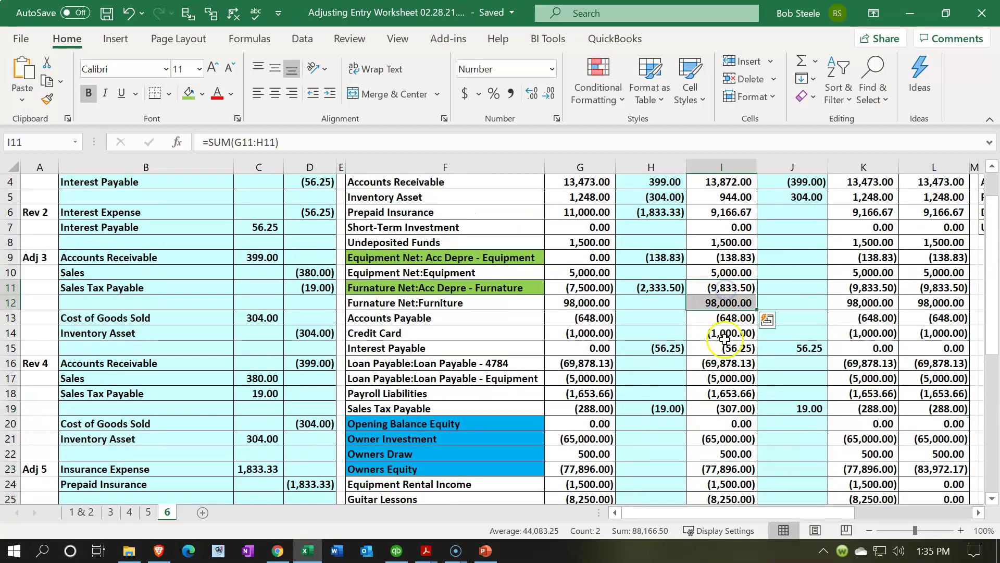
Step: Switch to QuickBooks and review the transactions behind Acc Depre - Furnature on the Balance Sheet, closing the detail report when done
click(433, 558)
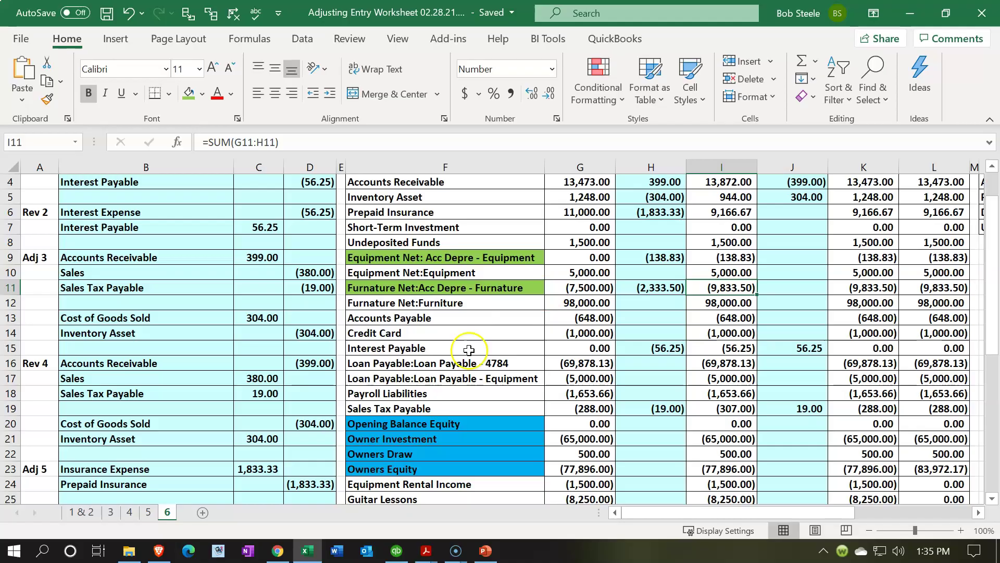
click(302, 547)
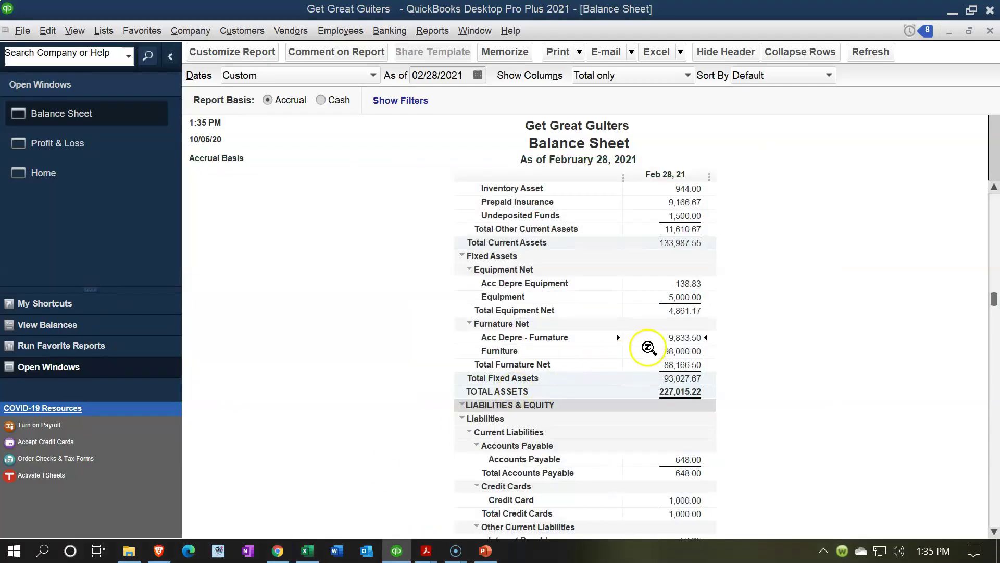
double_click(680, 337)
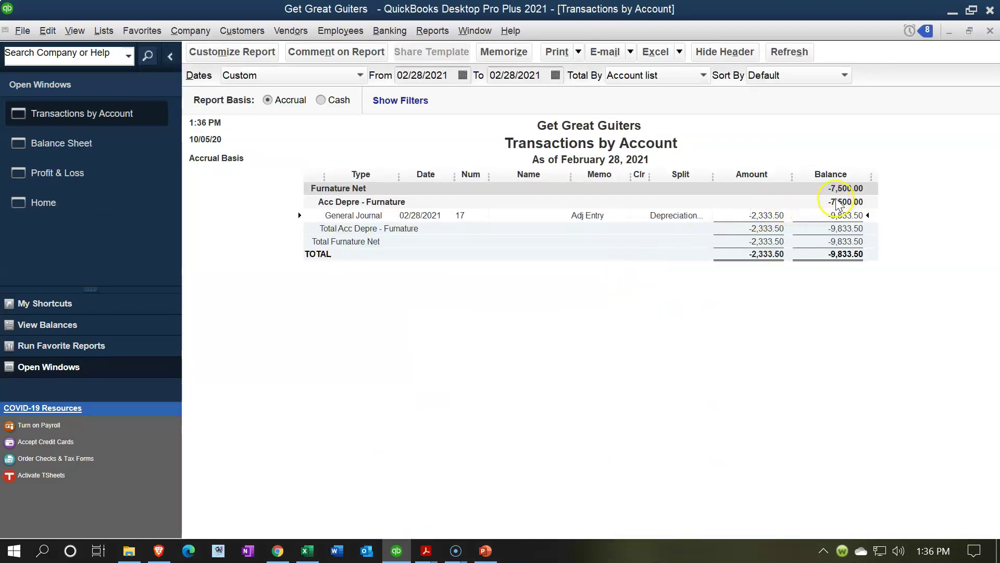
click(990, 31)
Step: On the Profit & Loss, review the transactions behind Depreciation Ex - Furniture and close the detail report
click(83, 145)
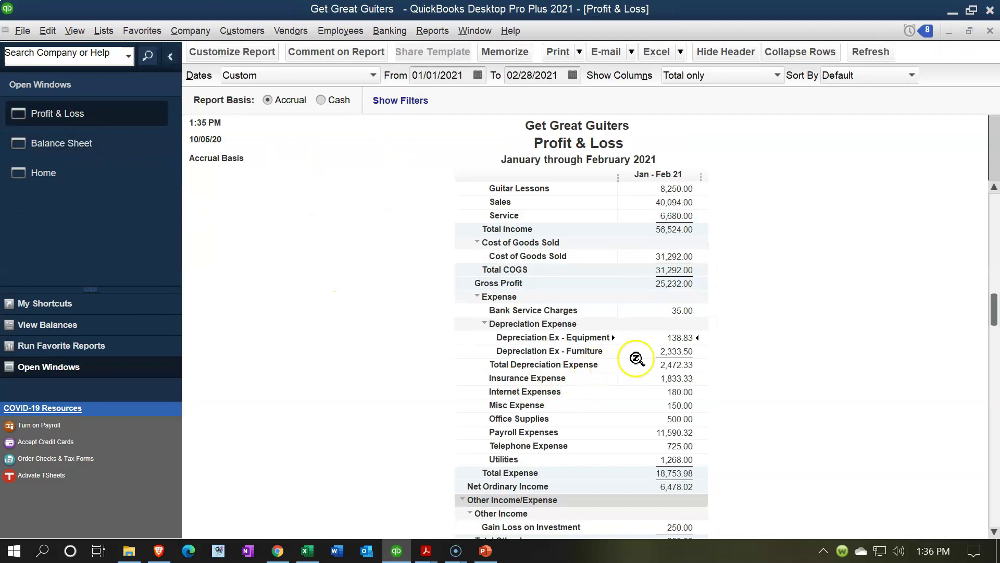
click(664, 352)
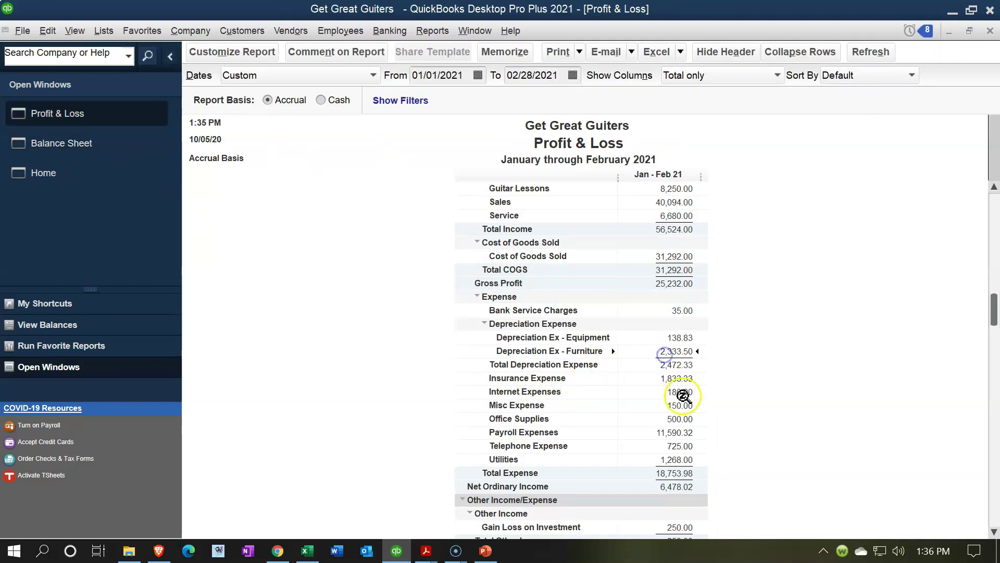
double_click(676, 353)
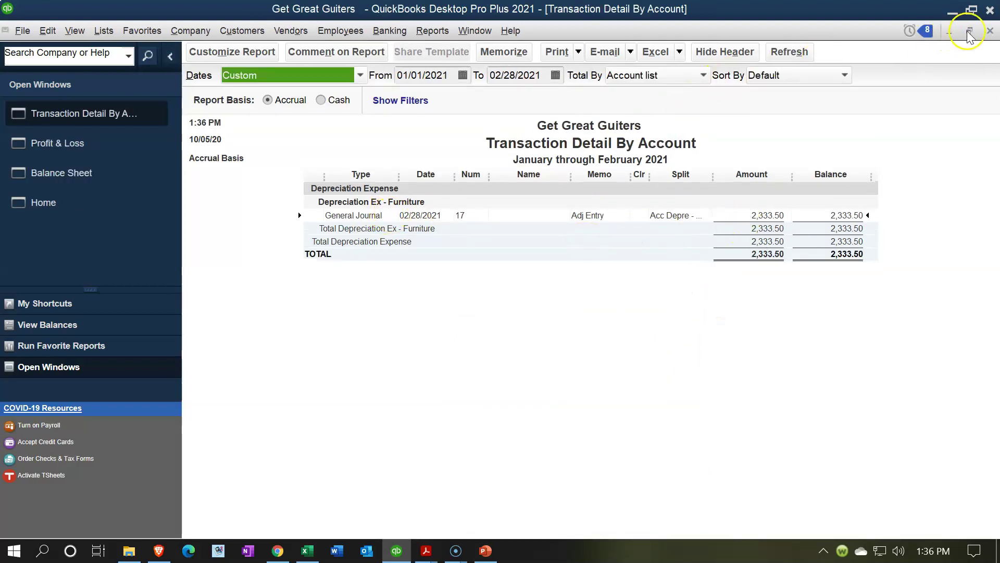
click(989, 31)
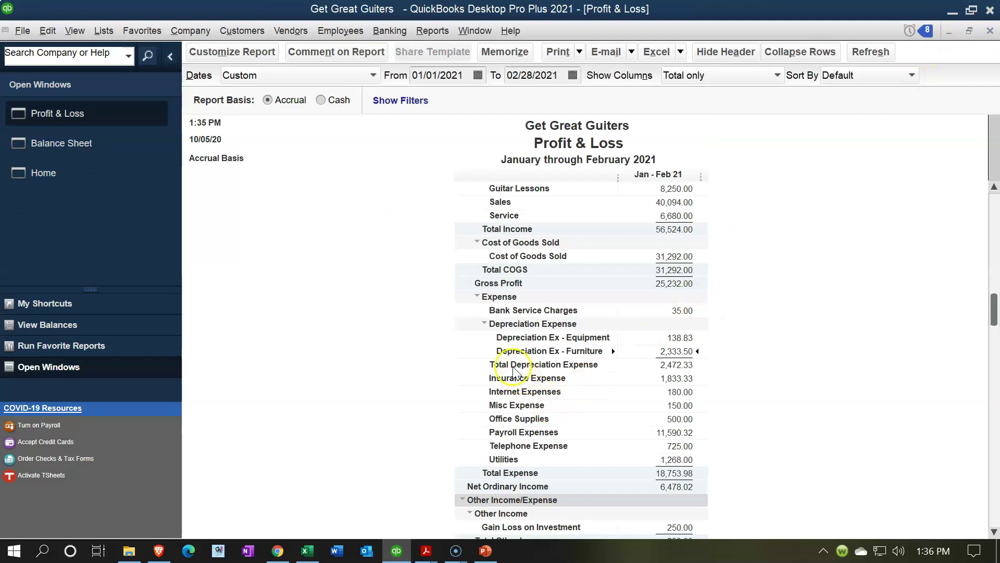
Step: Collapse and expand the Depreciation Expense subaccounts on the Profit & Loss to compare the summary and detailed views, leaving them expanded
click(484, 325)
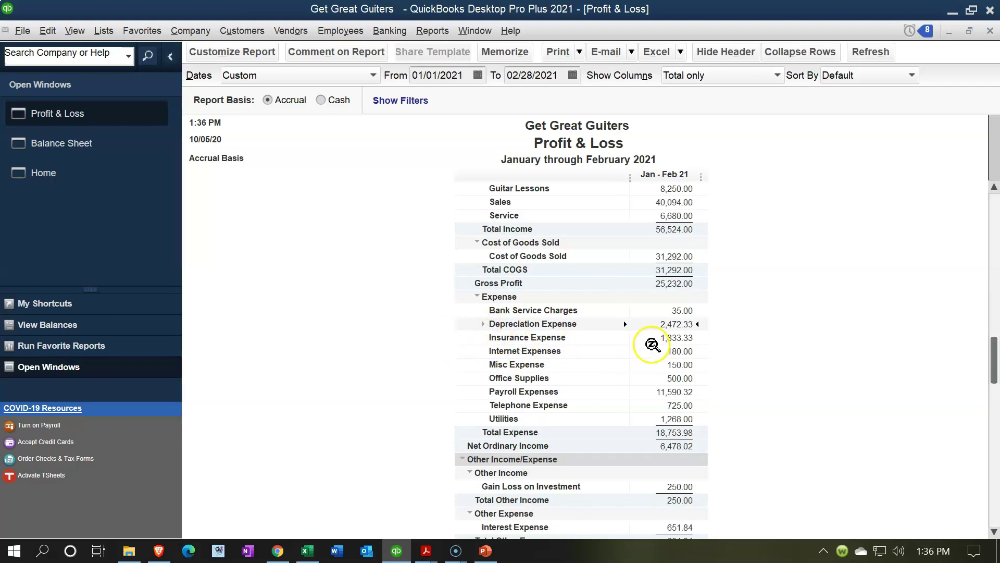
scroll(651, 345, down, 1)
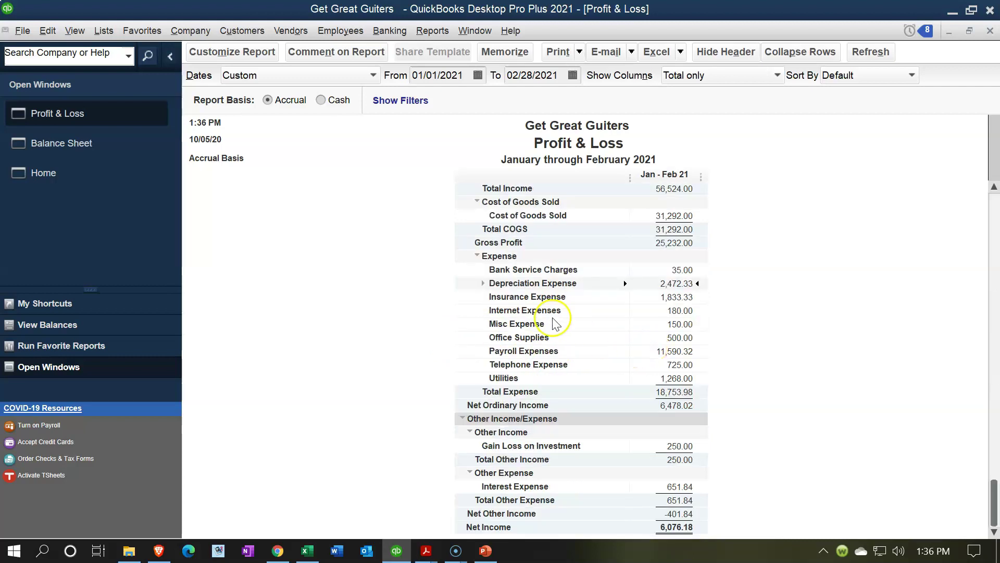
click(484, 284)
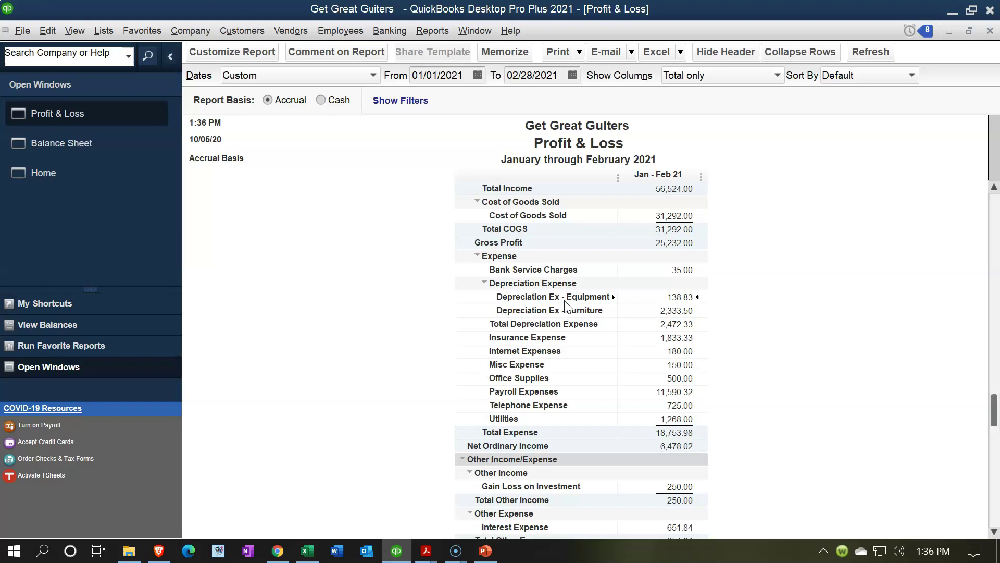
click(523, 307)
click(487, 290)
click(485, 286)
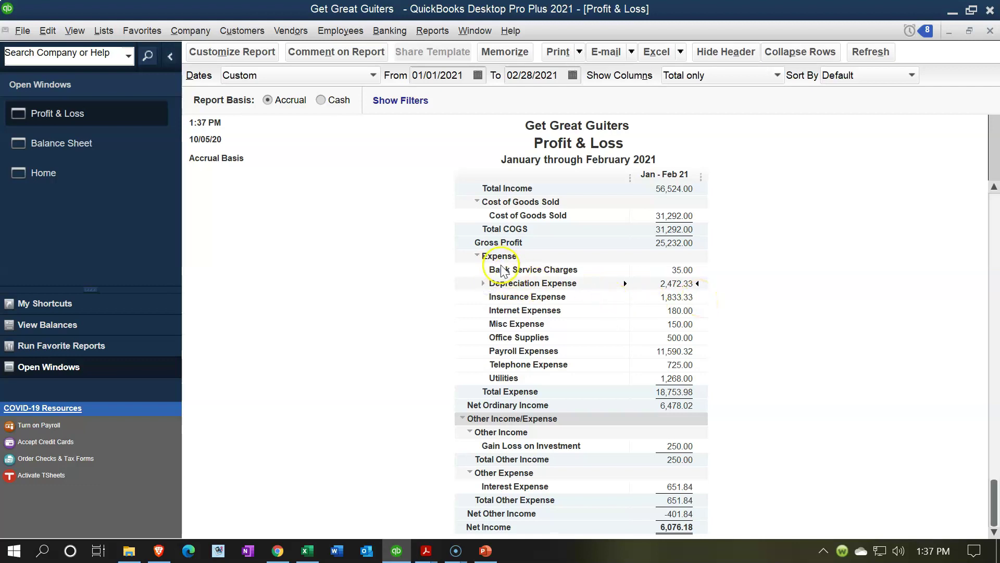
click(483, 283)
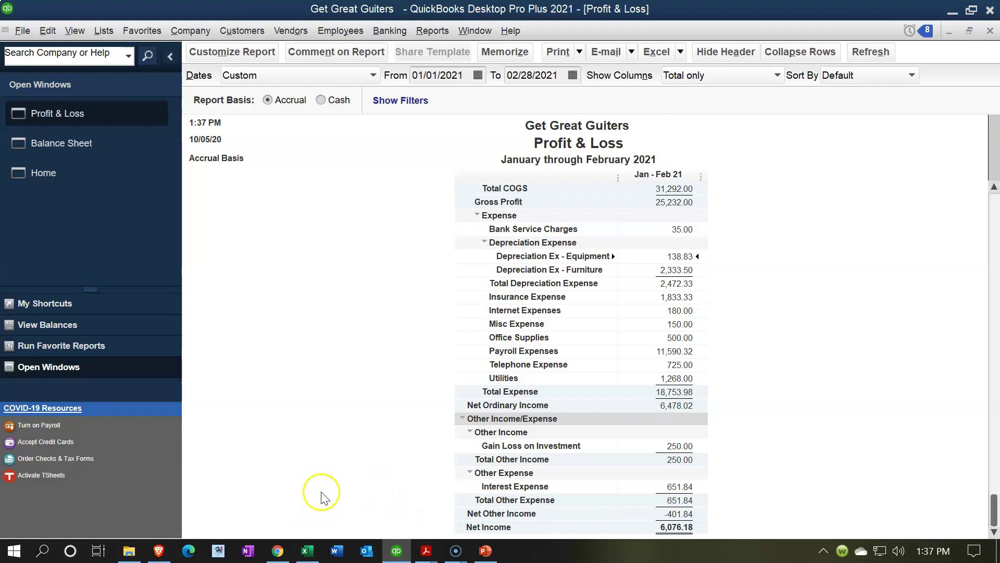
Step: In the Excel worksheet, compare the adjusted net income in I42 with the net income on the QuickBooks Profit & Loss
click(308, 551)
click(701, 391)
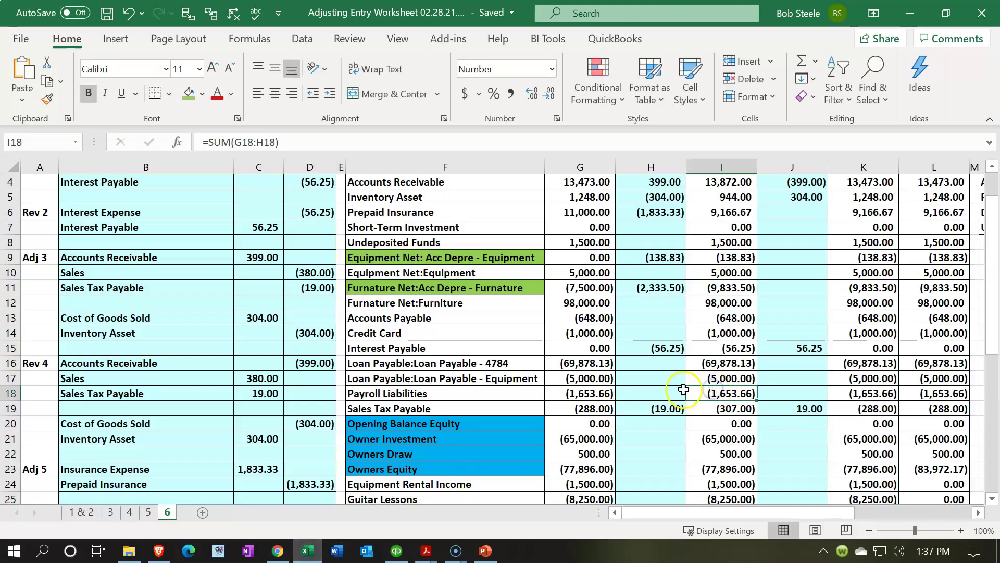
scroll(684, 389, down, 8)
click(704, 393)
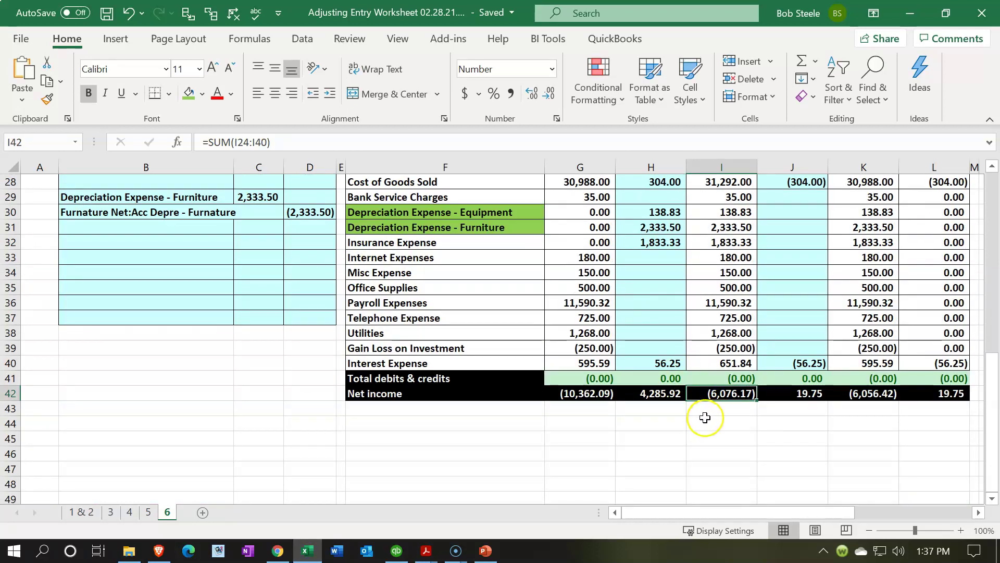
click(312, 554)
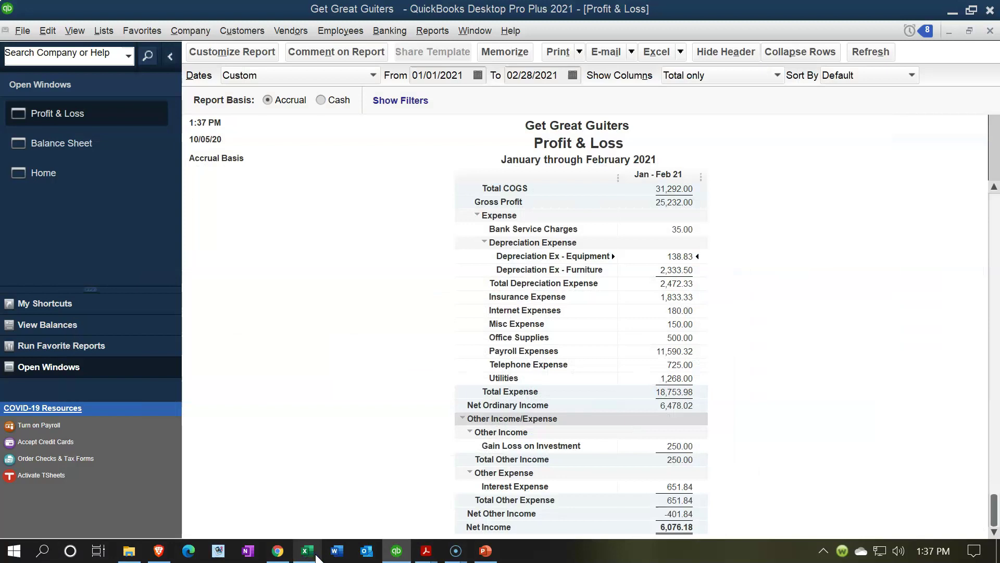
click(307, 551)
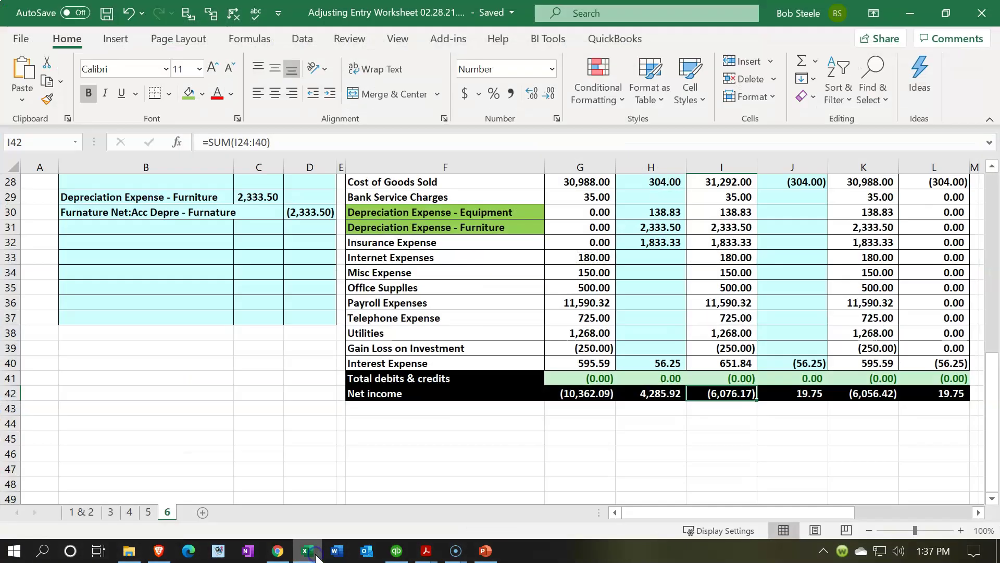
click(716, 420)
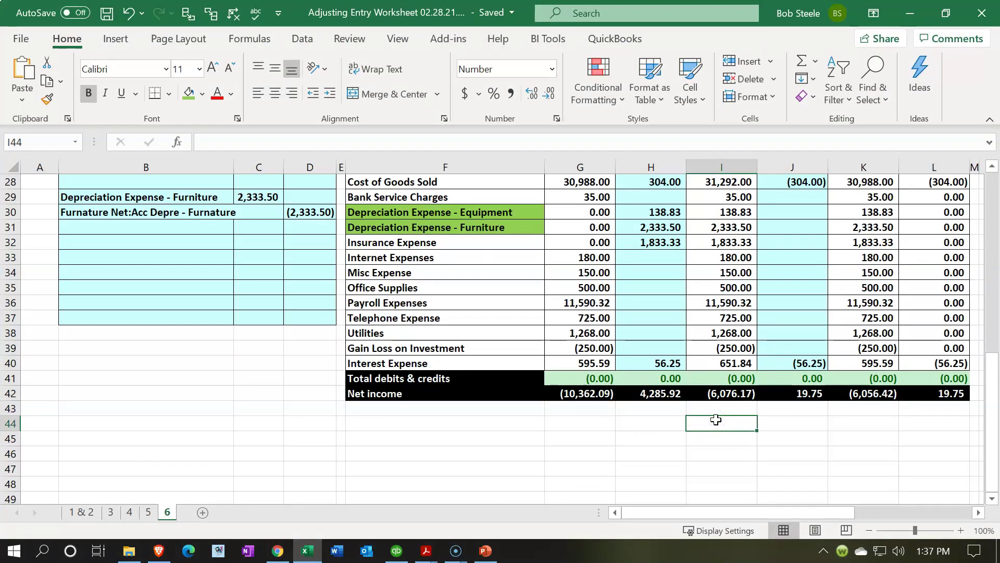
scroll(719, 420, up, 1)
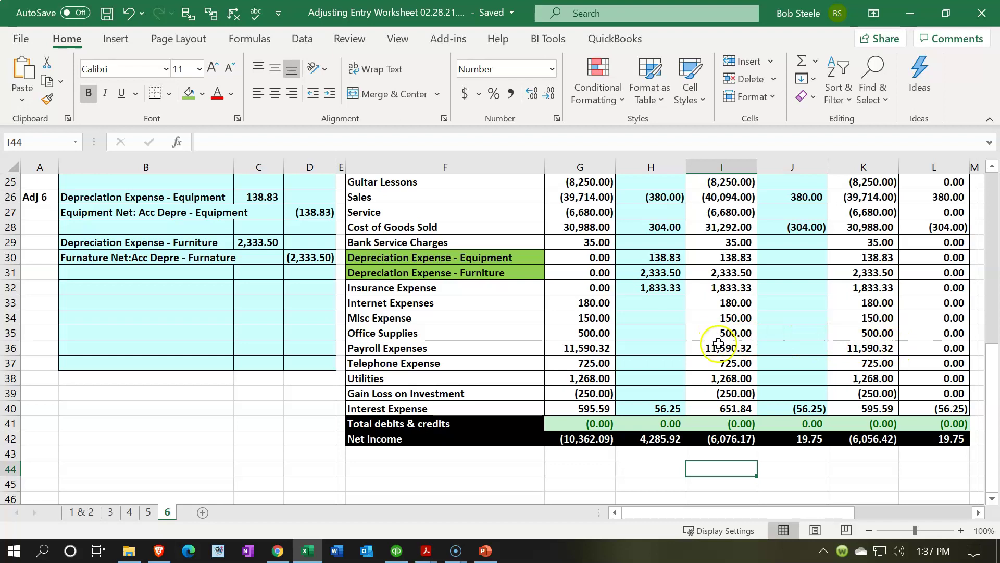
Step: Return to QuickBooks and read through the full Balance Sheet and Profit & Loss reports after the adjustments
click(396, 551)
click(78, 143)
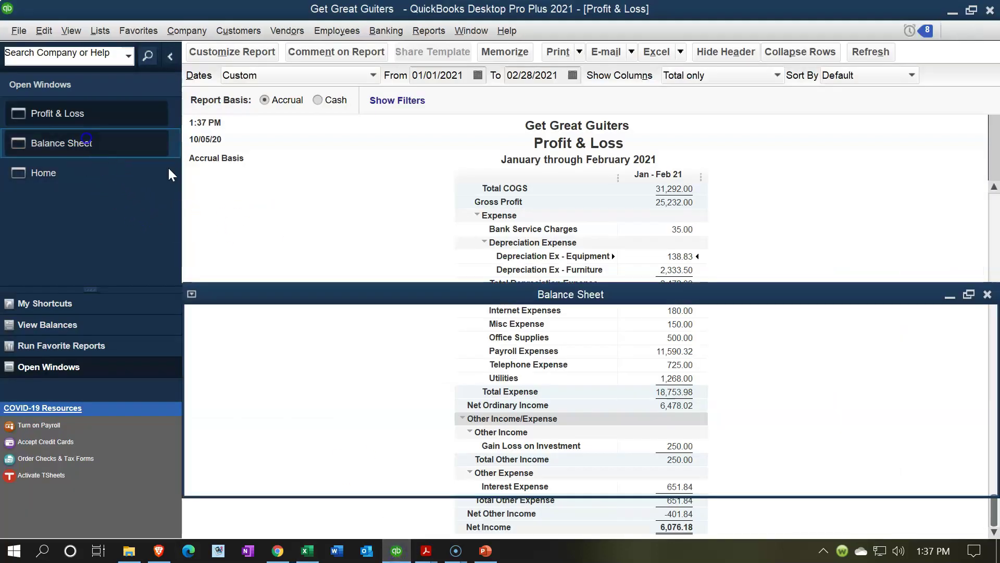
scroll(329, 270, up, 3)
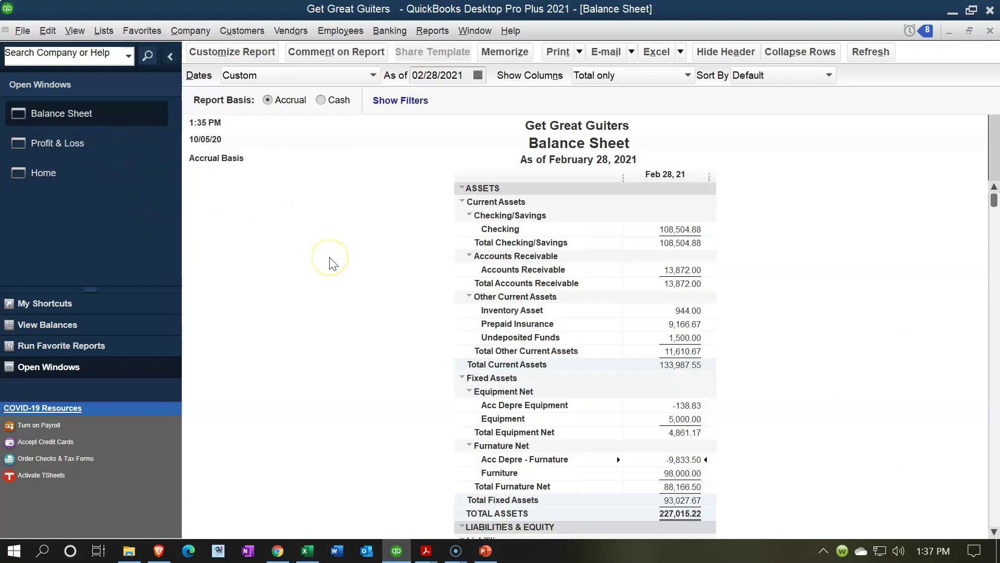
scroll(329, 258, down, 6)
scroll(334, 264, down, 4)
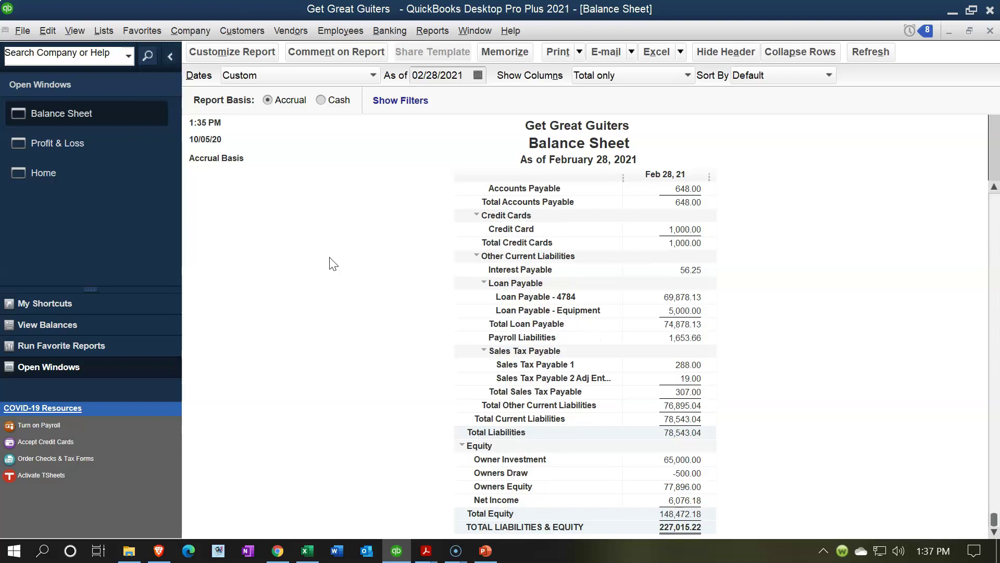
click(97, 138)
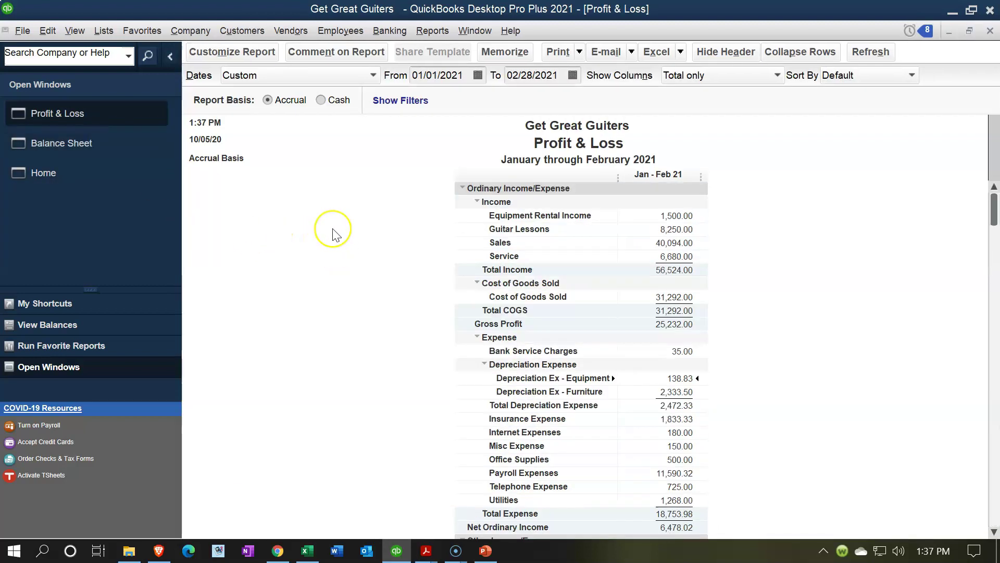
scroll(334, 232, down, 3)
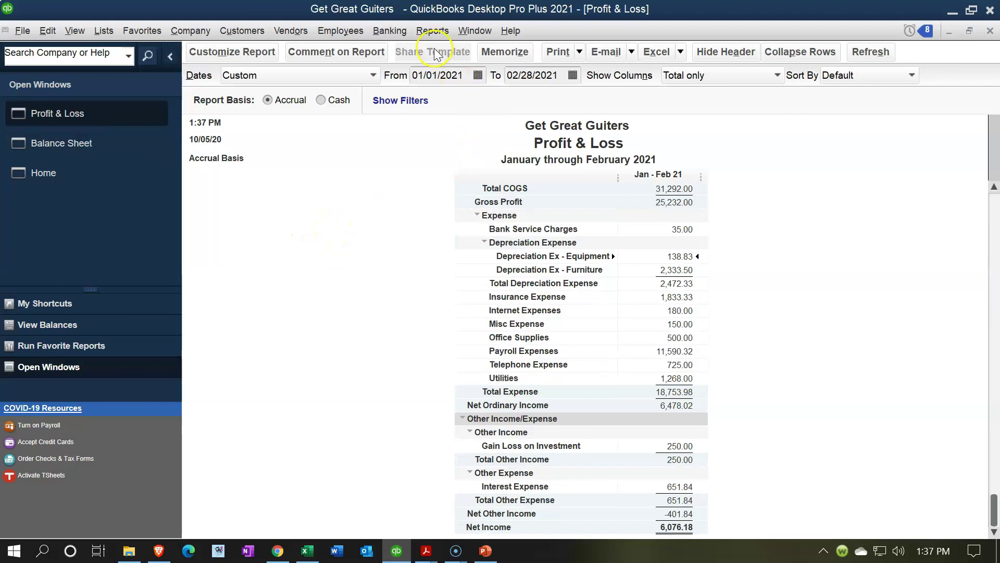
Step: Open the Trial Balance report, set its dates from 01/01/2021 to 02/28/2021, and review the account balances
click(432, 30)
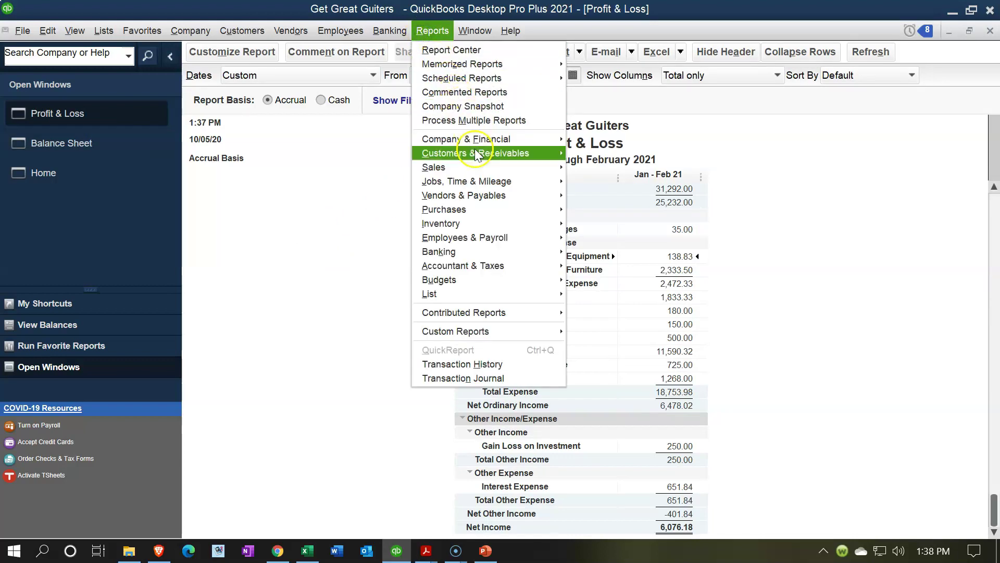
mouse_move(504, 257)
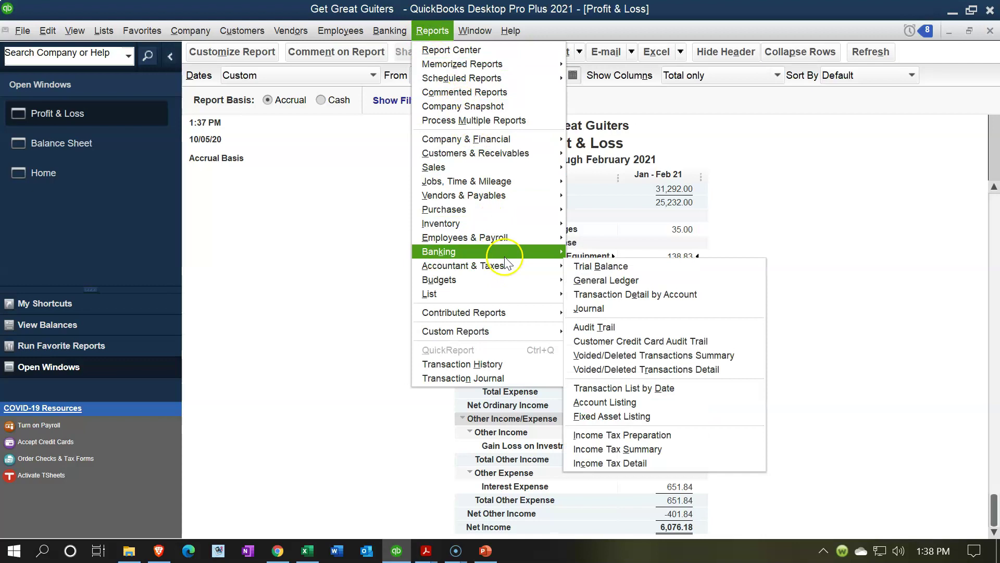
click(579, 268)
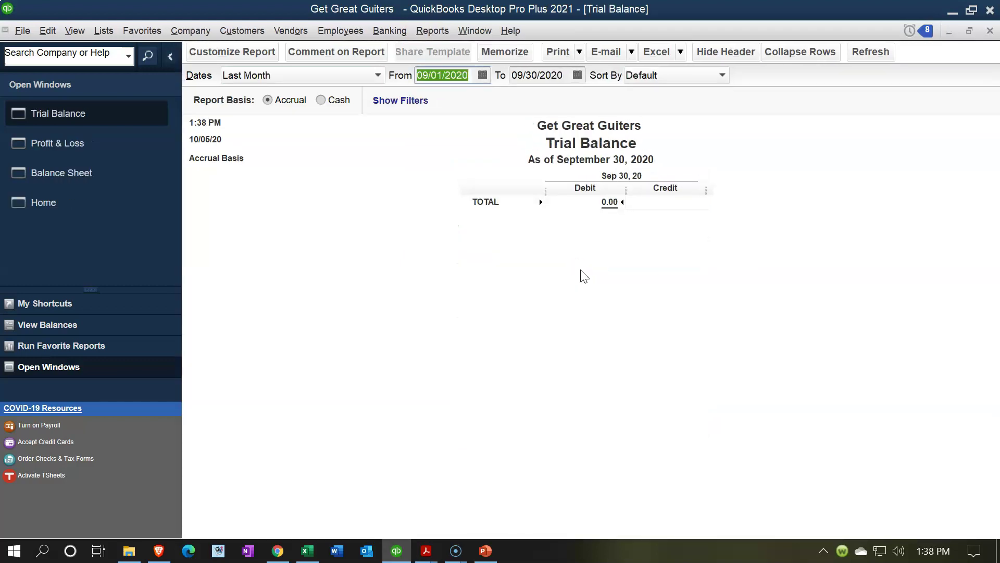
text(0)
text(1/01/2021)
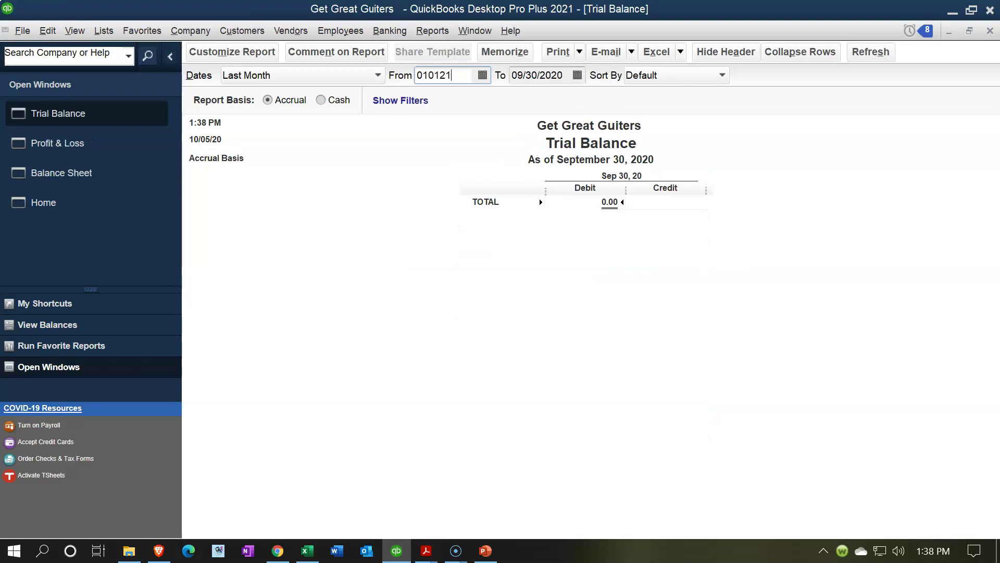
key(Tab)
text(02/28)
key(Tab)
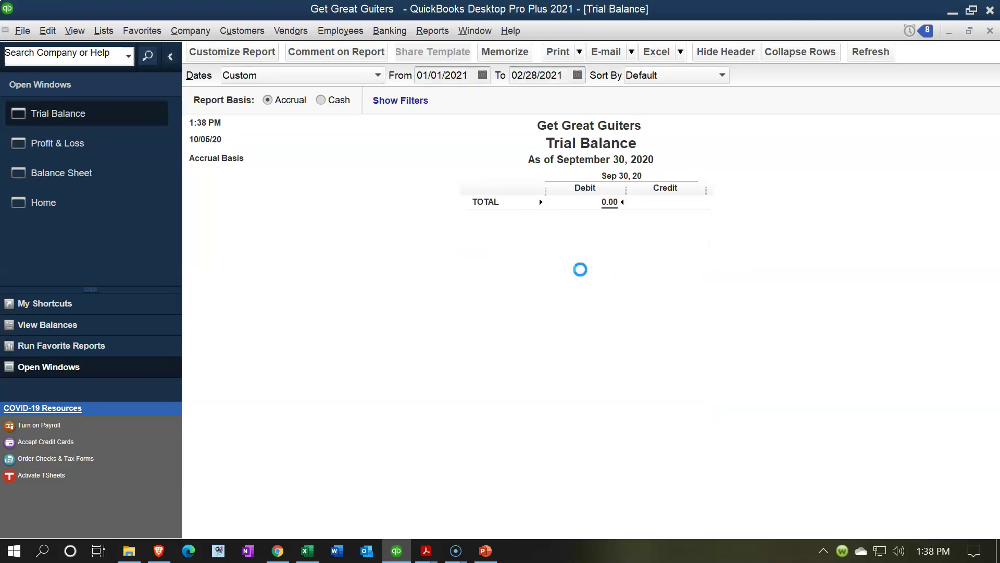
scroll(366, 310, down, 1)
scroll(366, 310, down, 5)
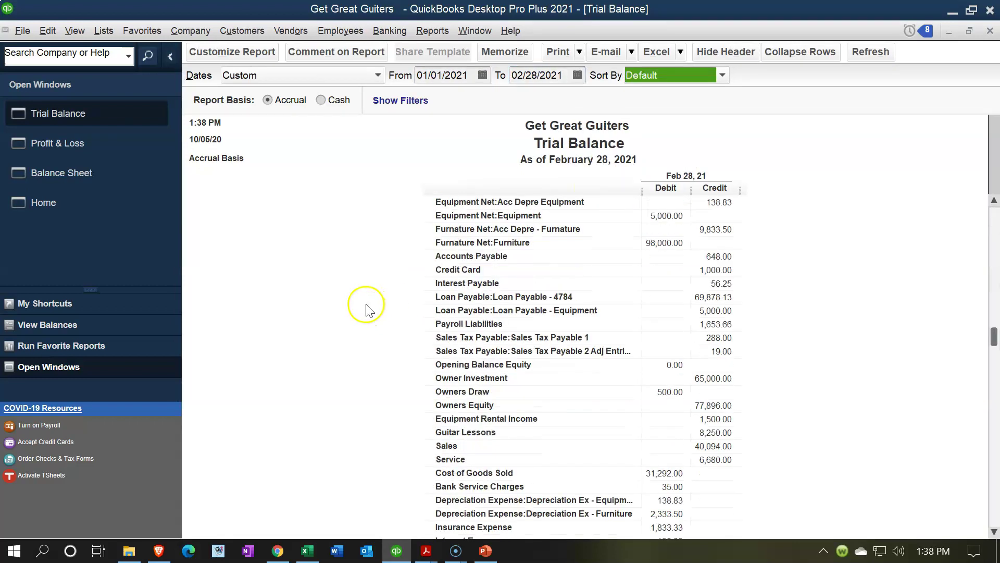